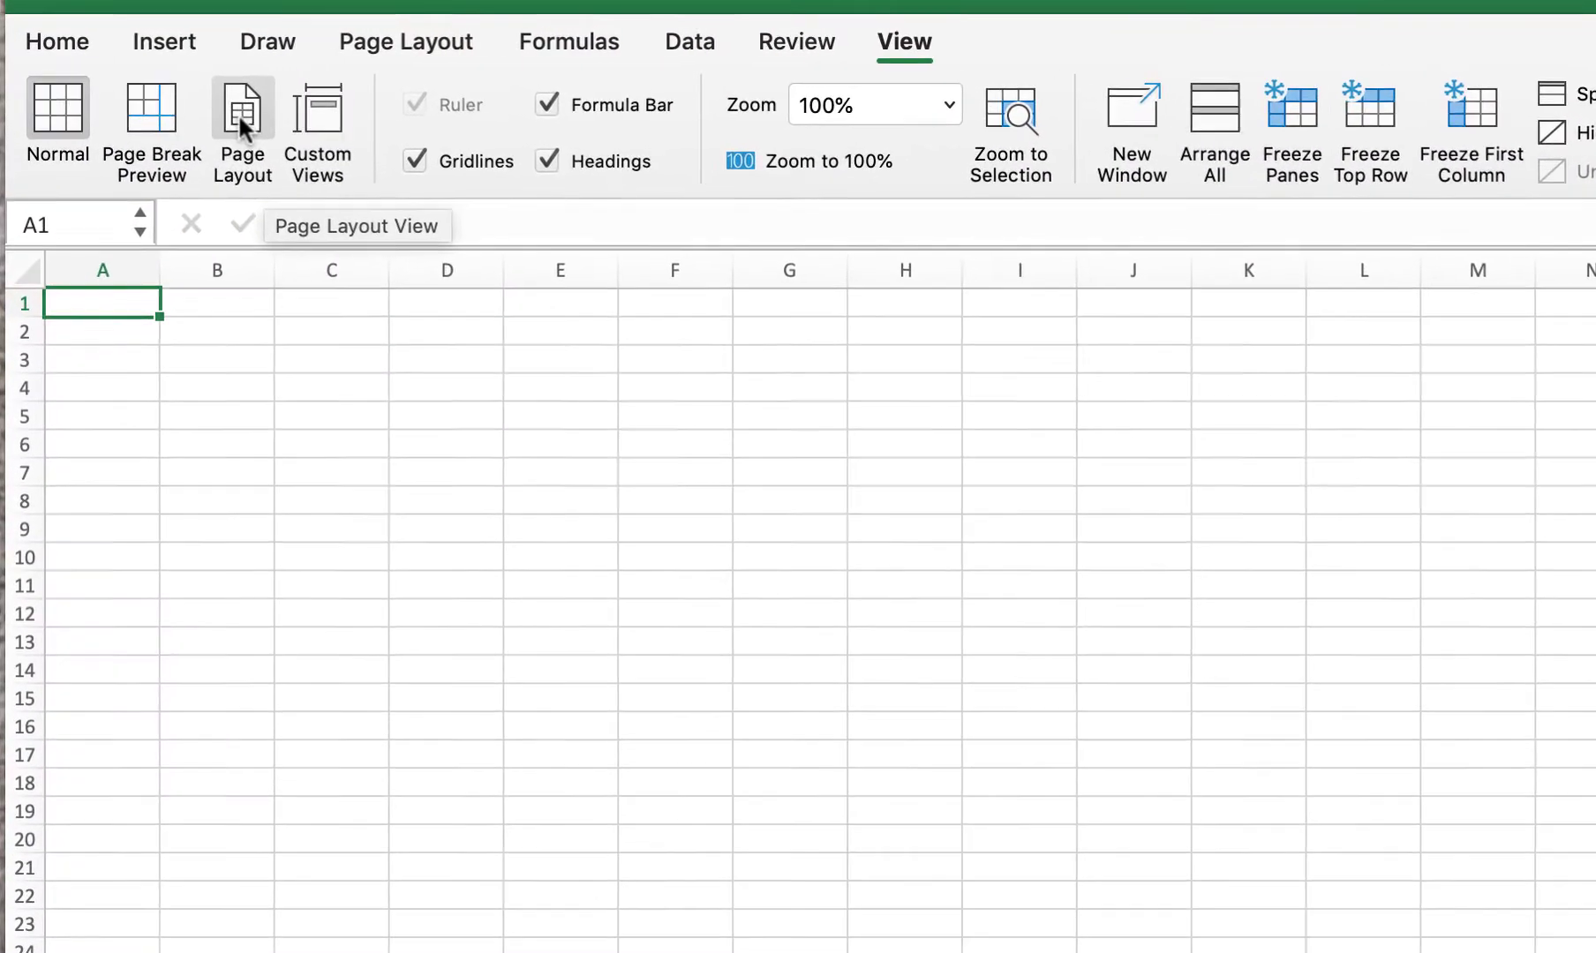
- Switch the blank worksheet to Page Layout view
click(137, 94)
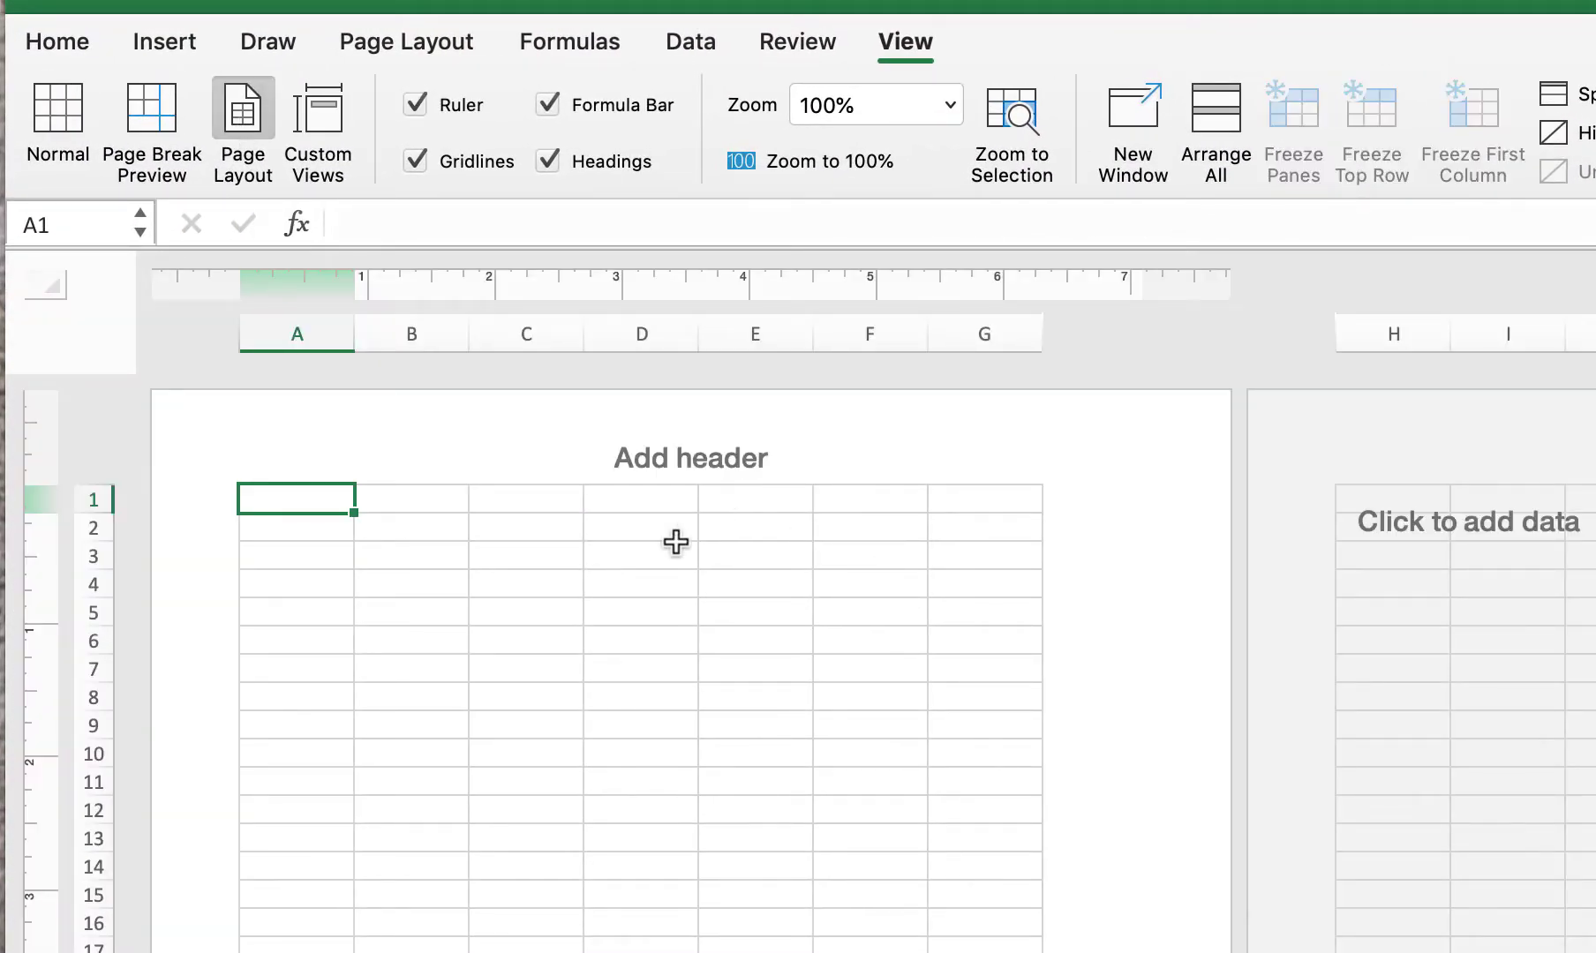
scroll(871, 681, down, 3)
scroll(871, 680, up, 3)
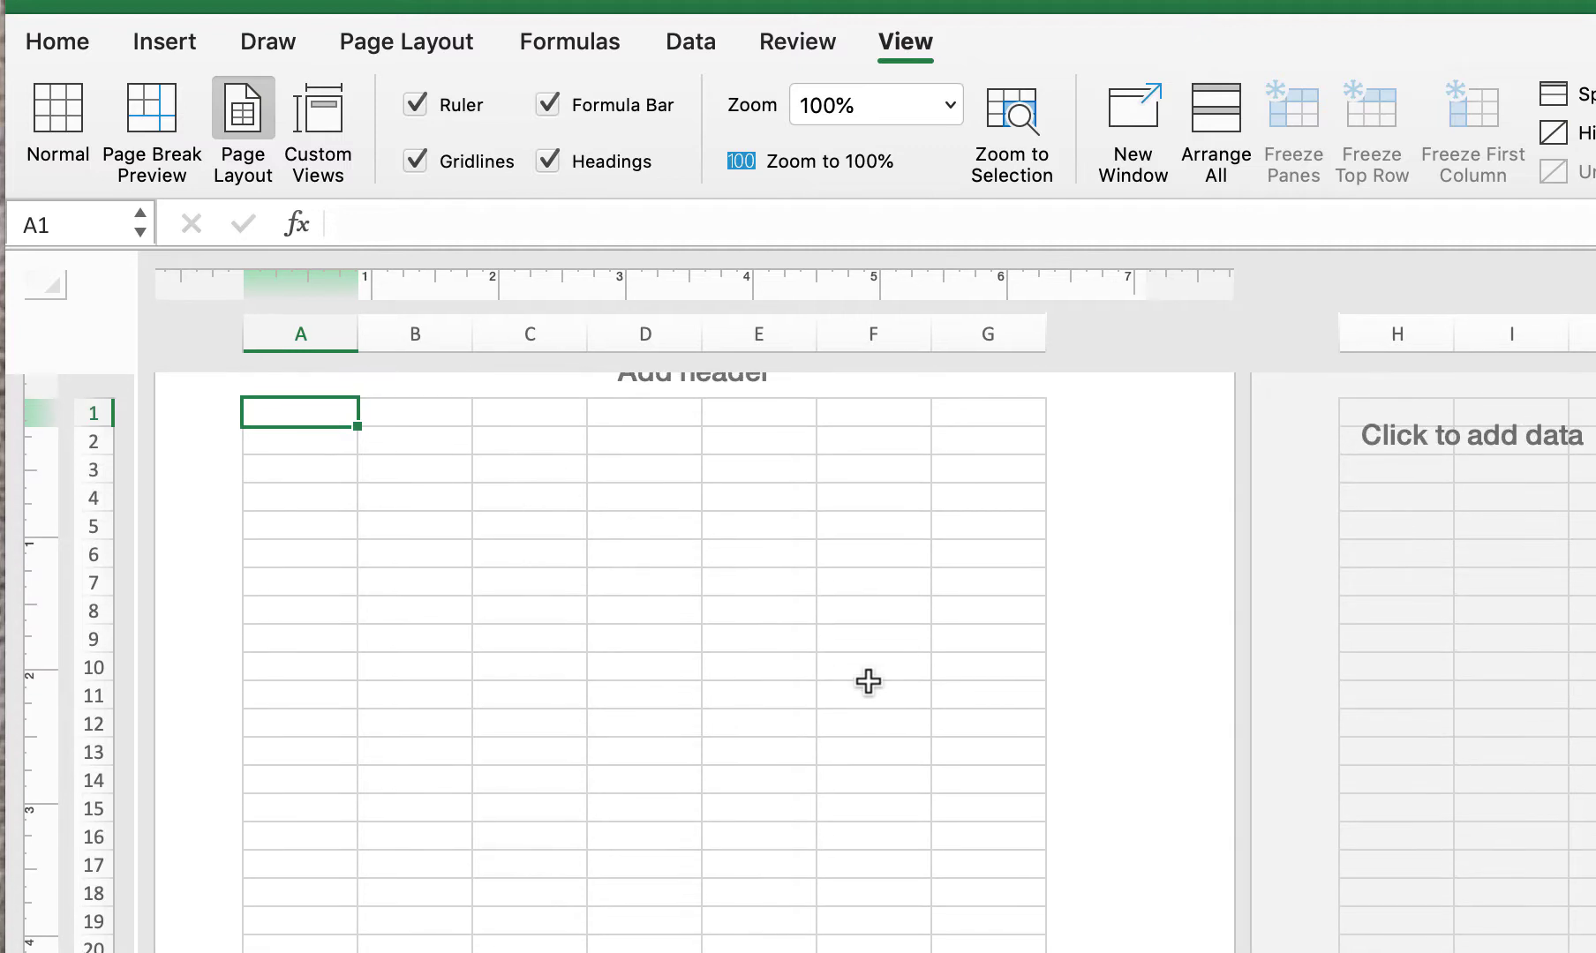
scroll(866, 679, up, 1)
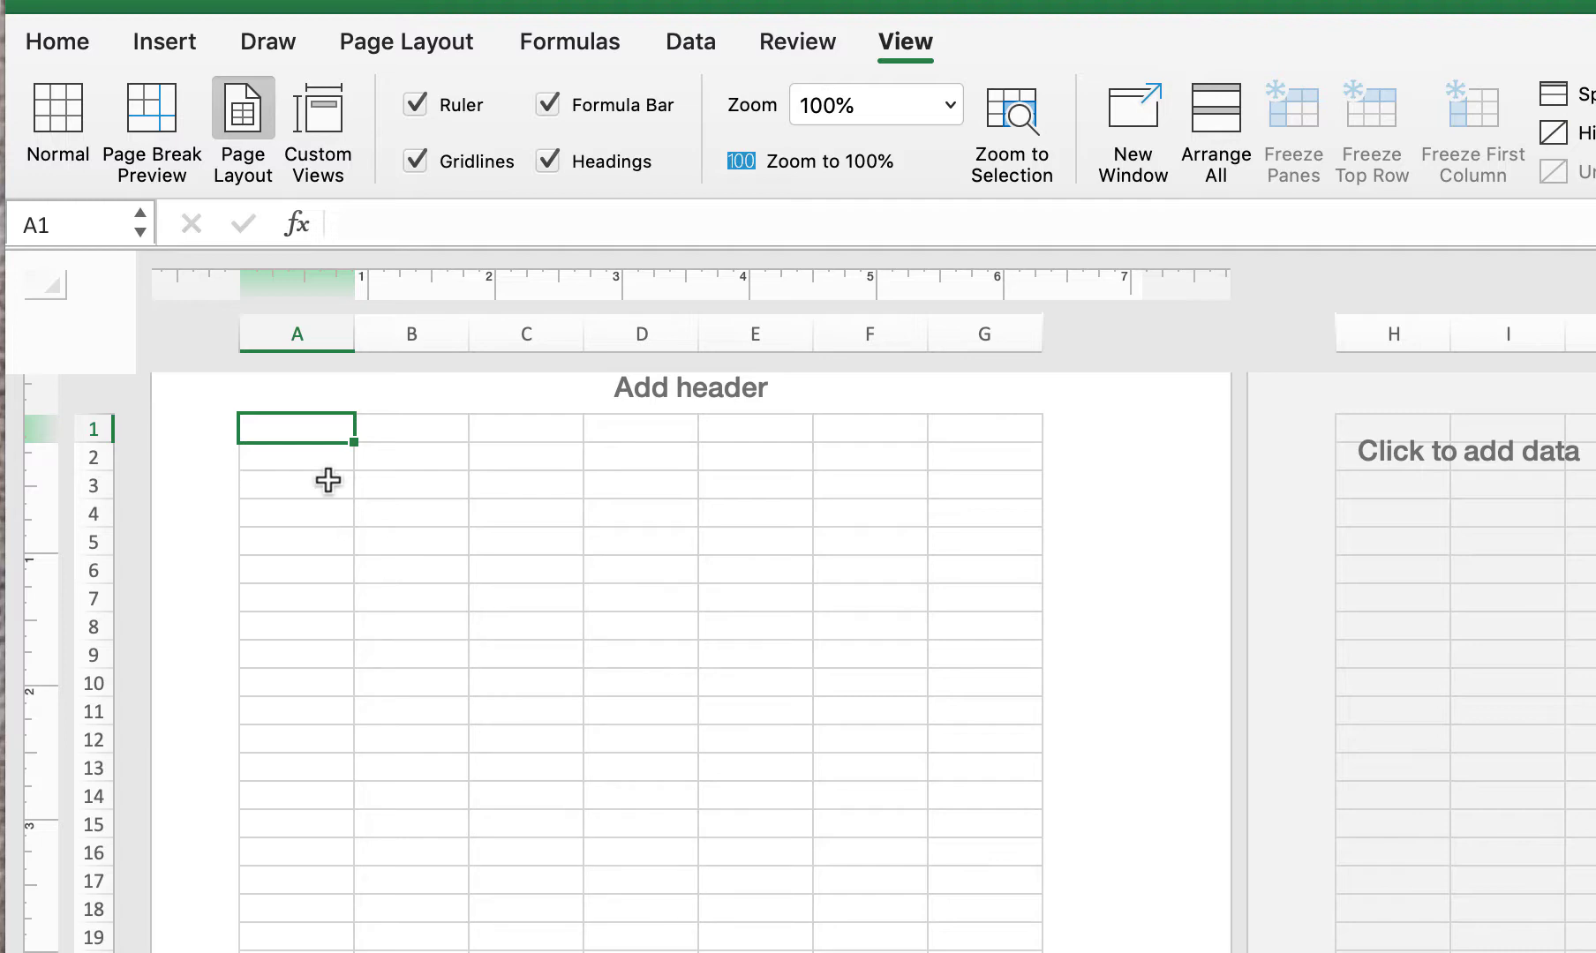
scroll(280, 438, up, 2)
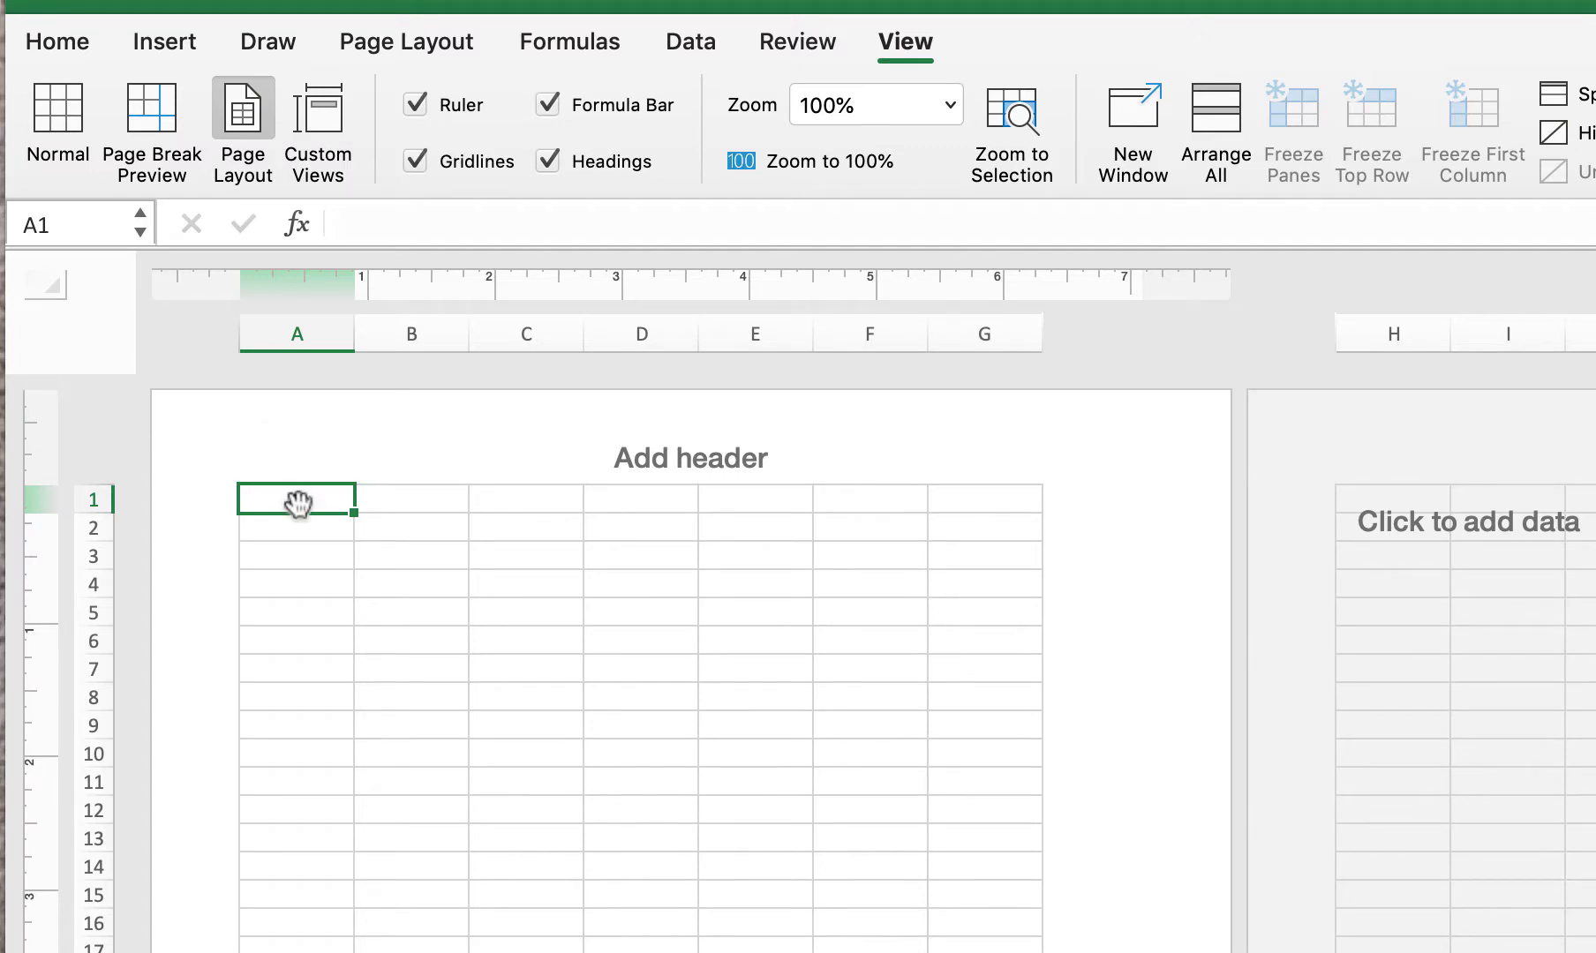
- Enter "Cash" in cell A1 and "Date" in cell A2
text(Cash)
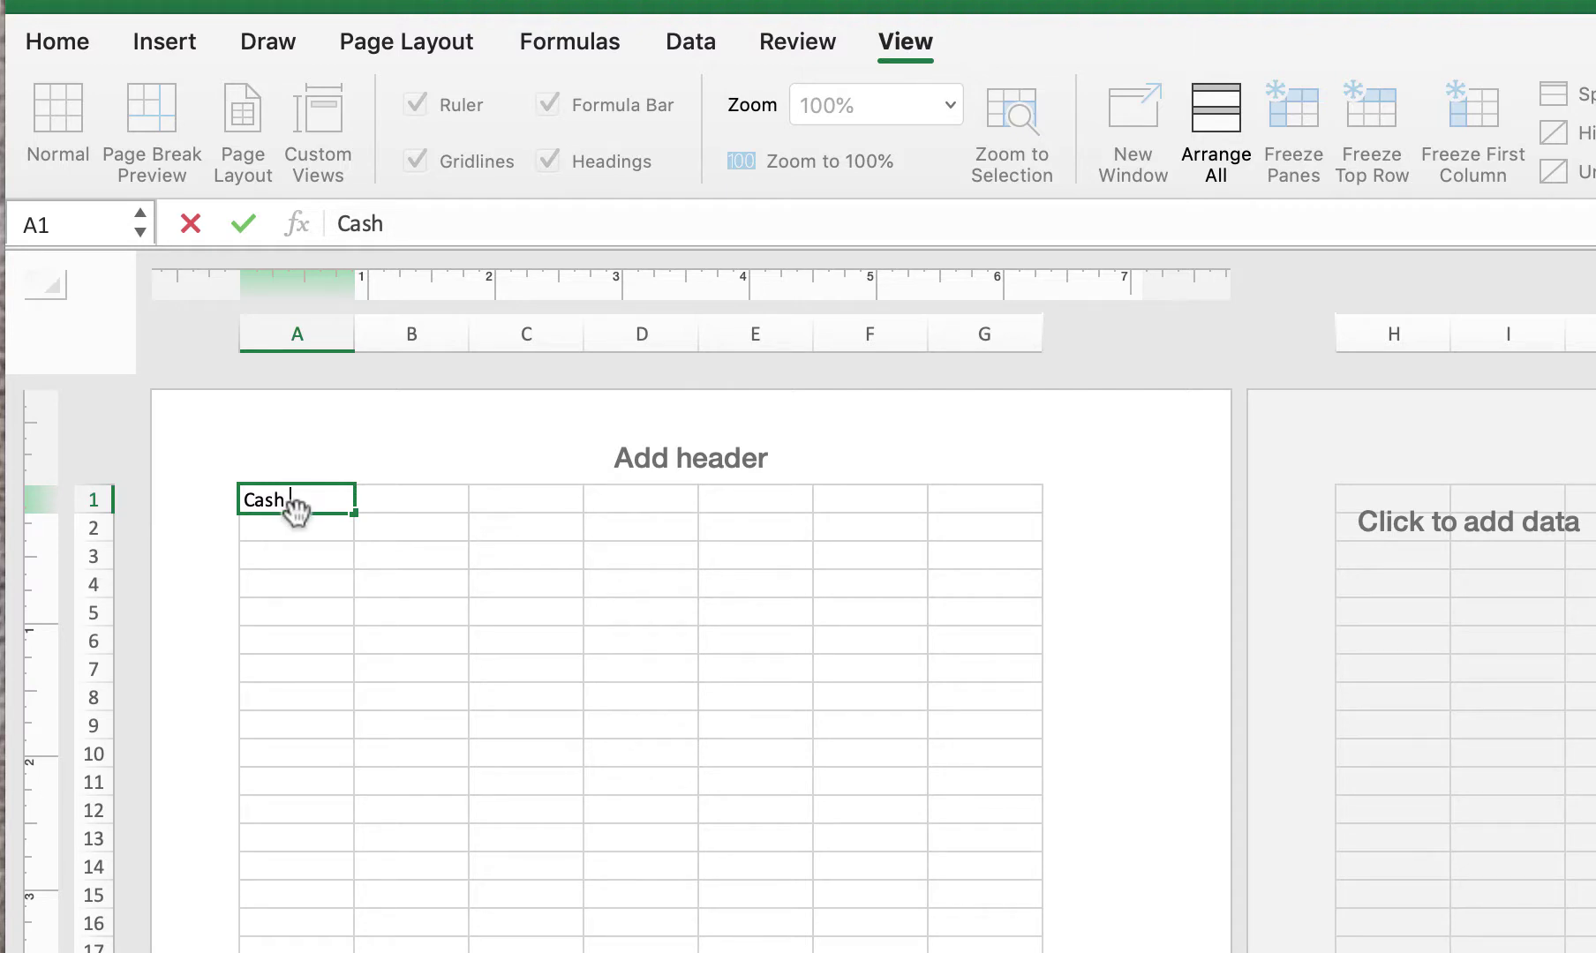
click(292, 528)
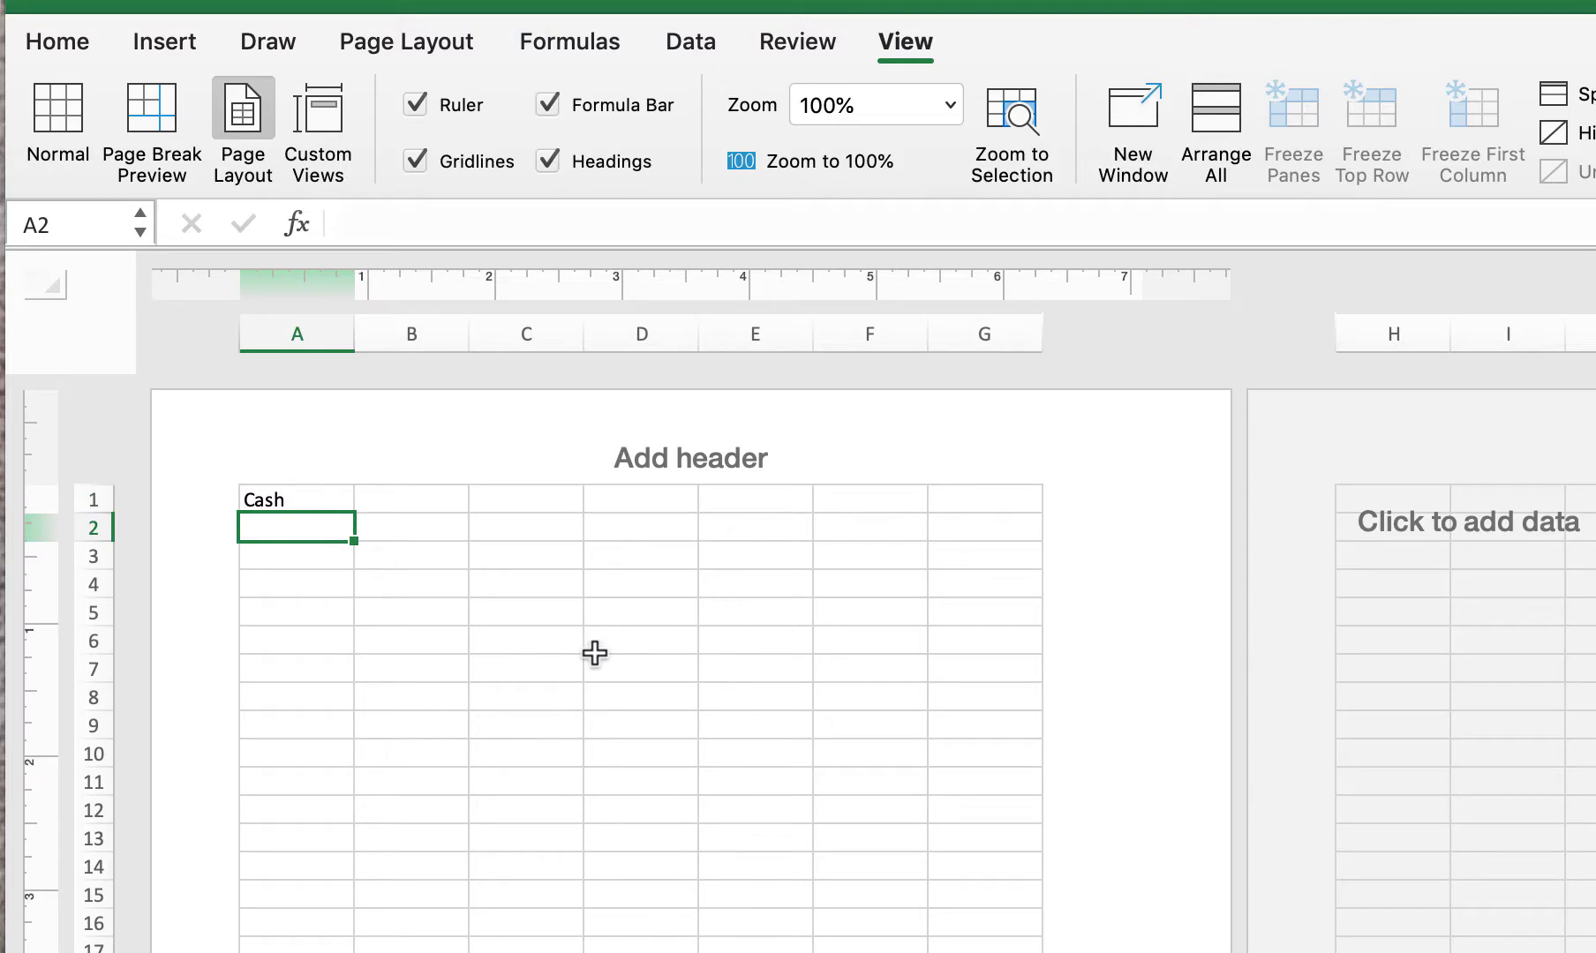
text(Date)
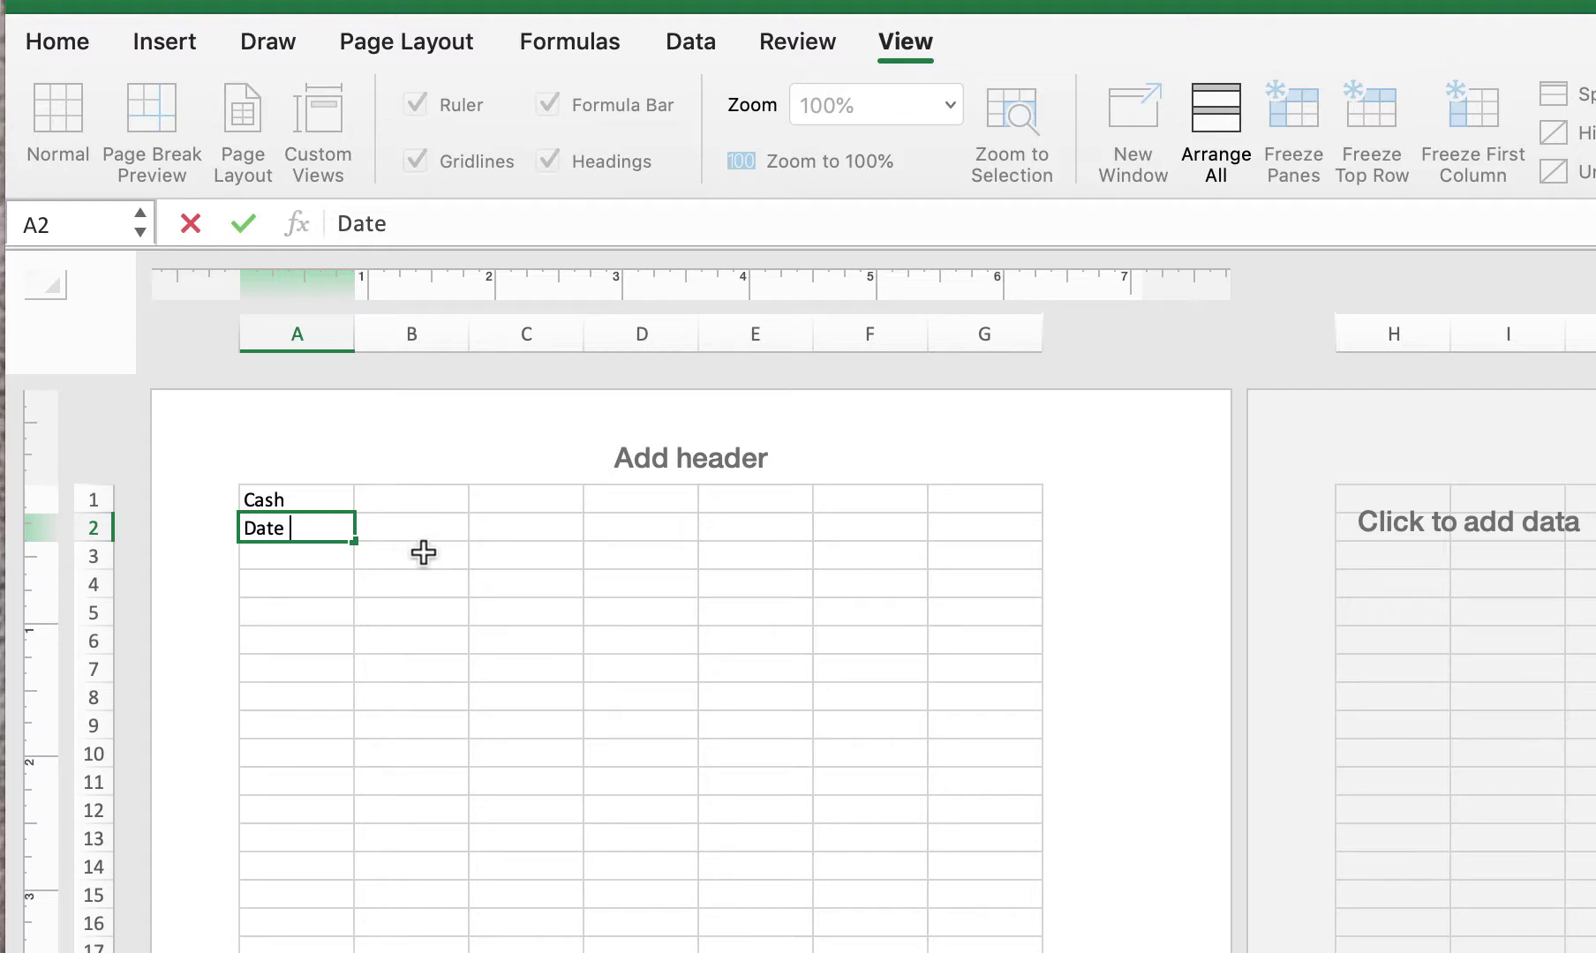
- Merge cells B2 and C2 beside the Date heading and left-align the merged cell
click(395, 537)
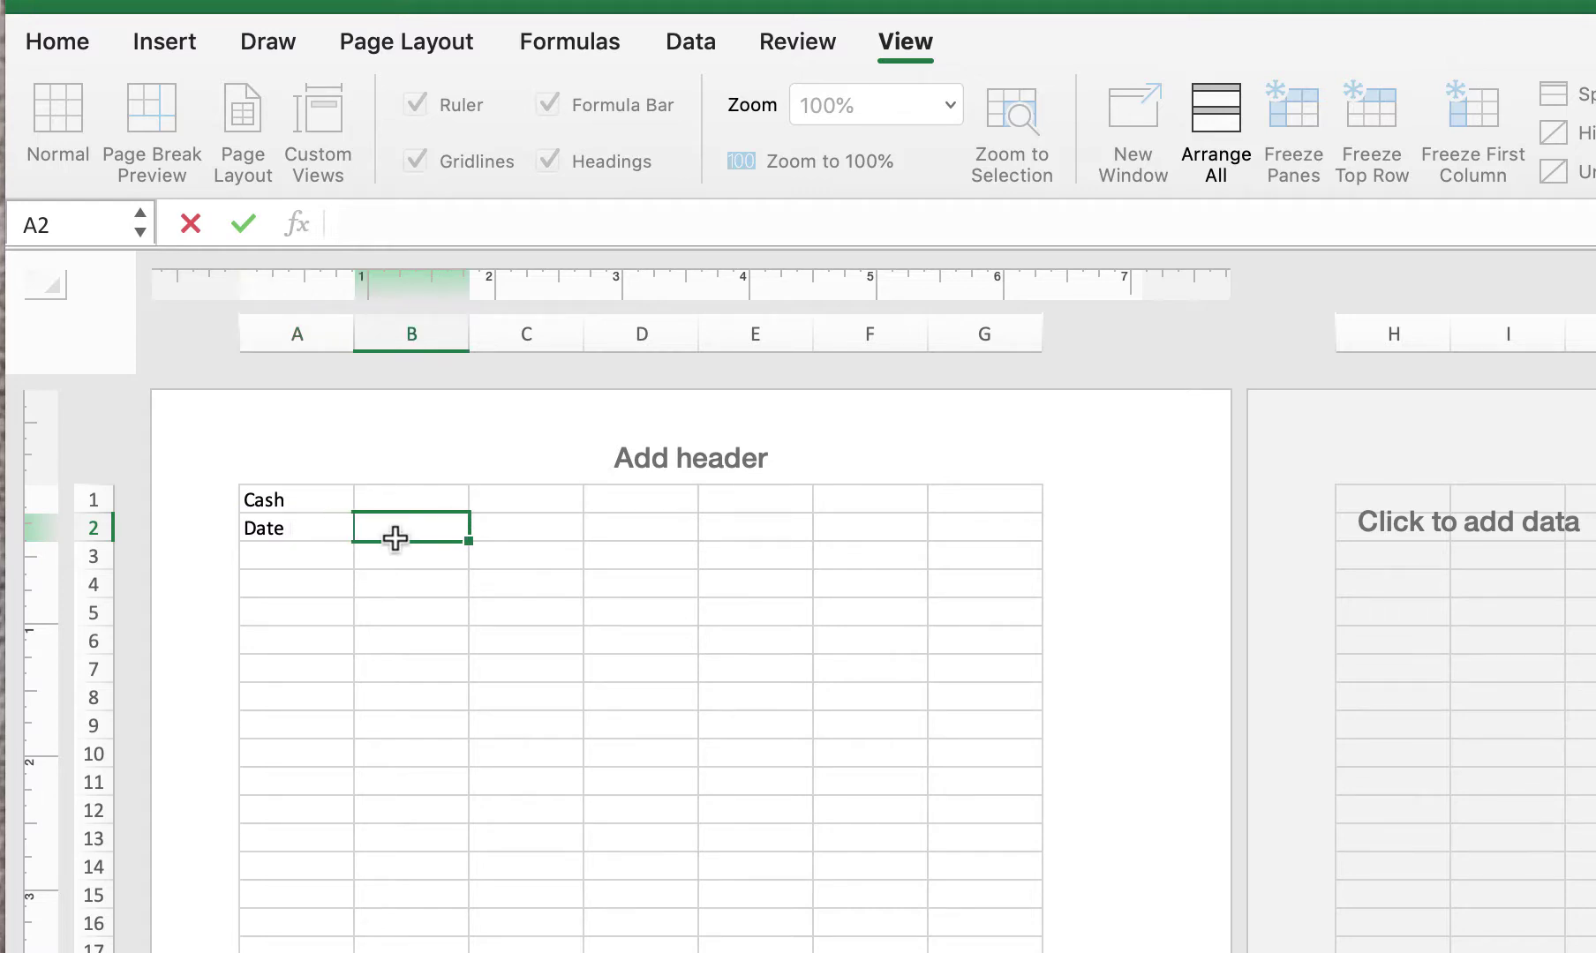
drag(394, 538, 474, 535)
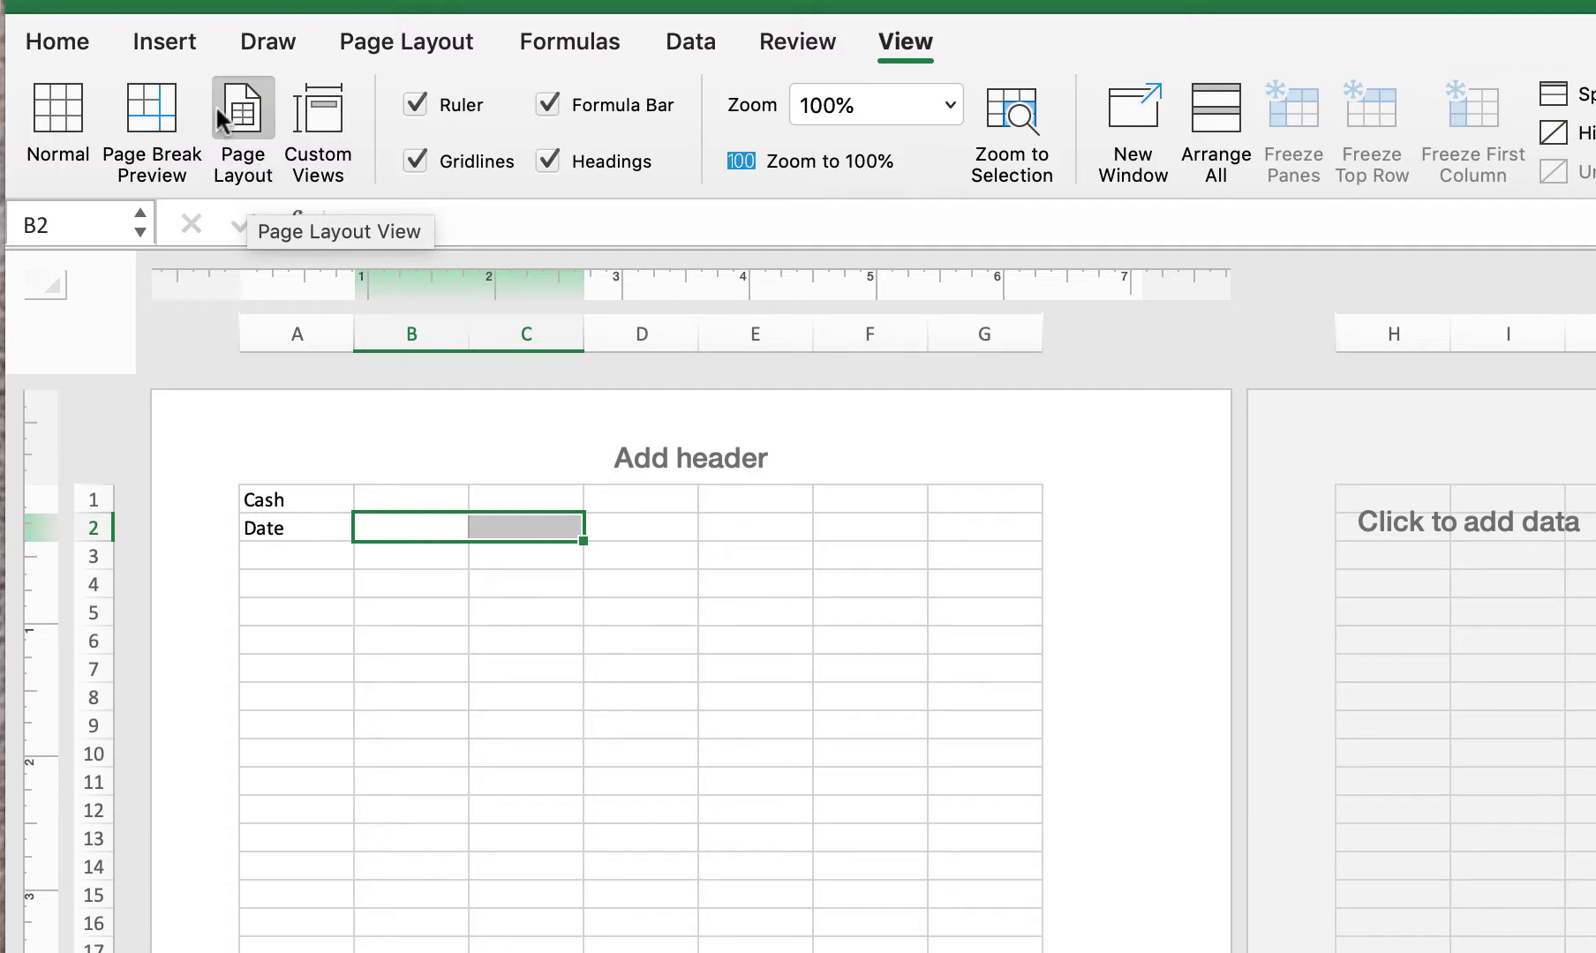
click(70, 51)
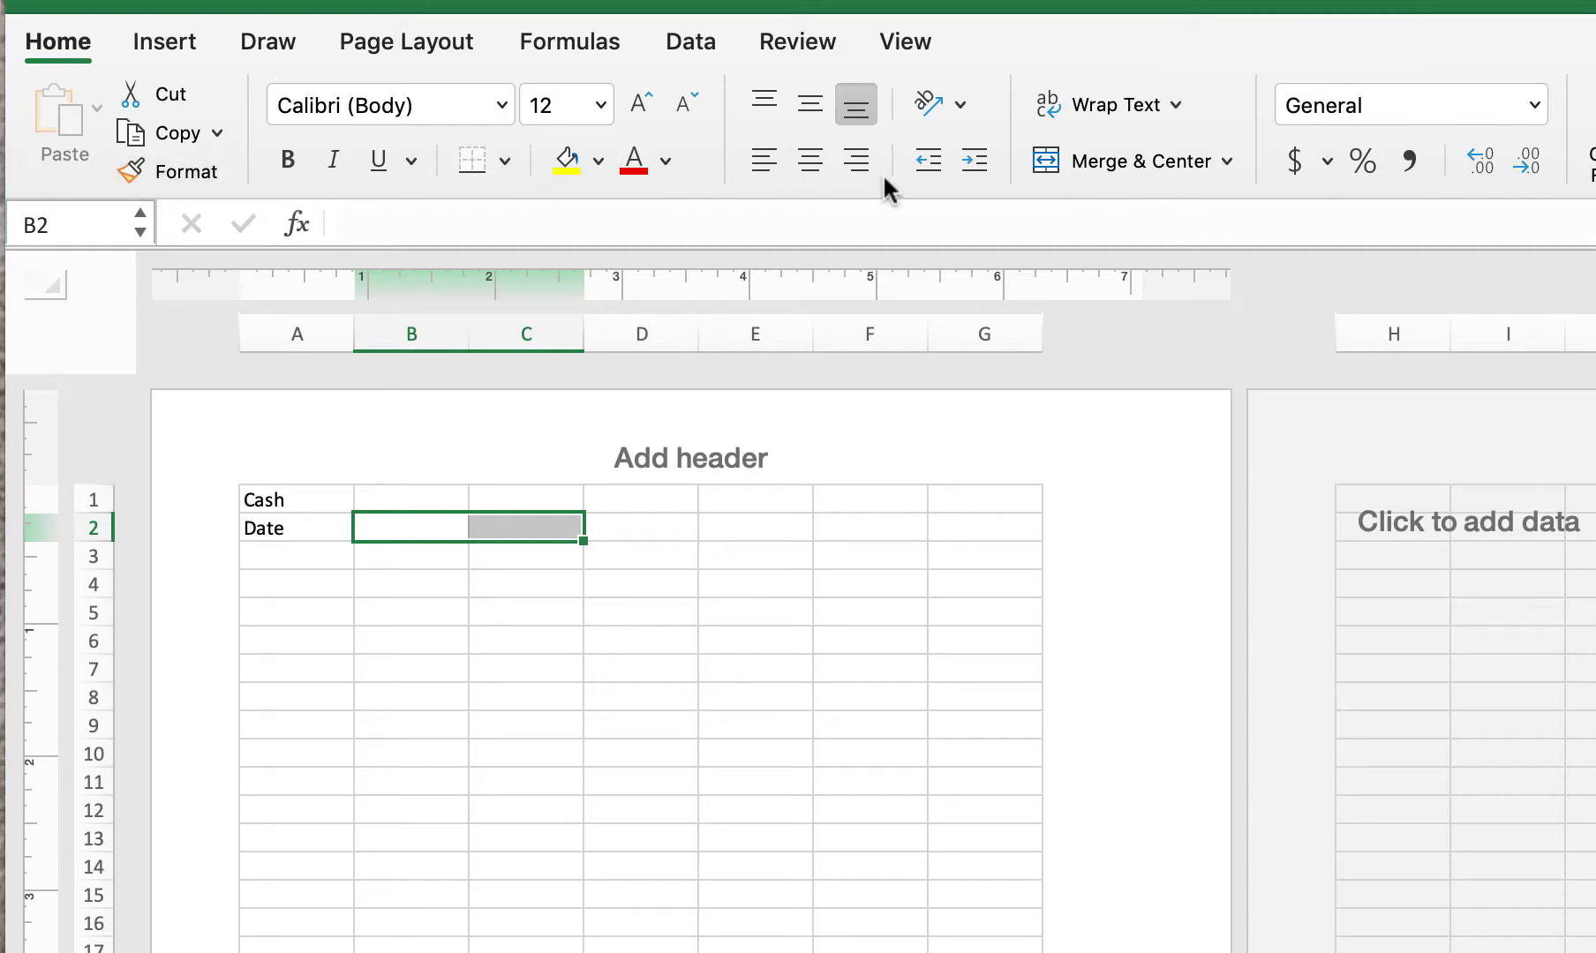
click(1126, 161)
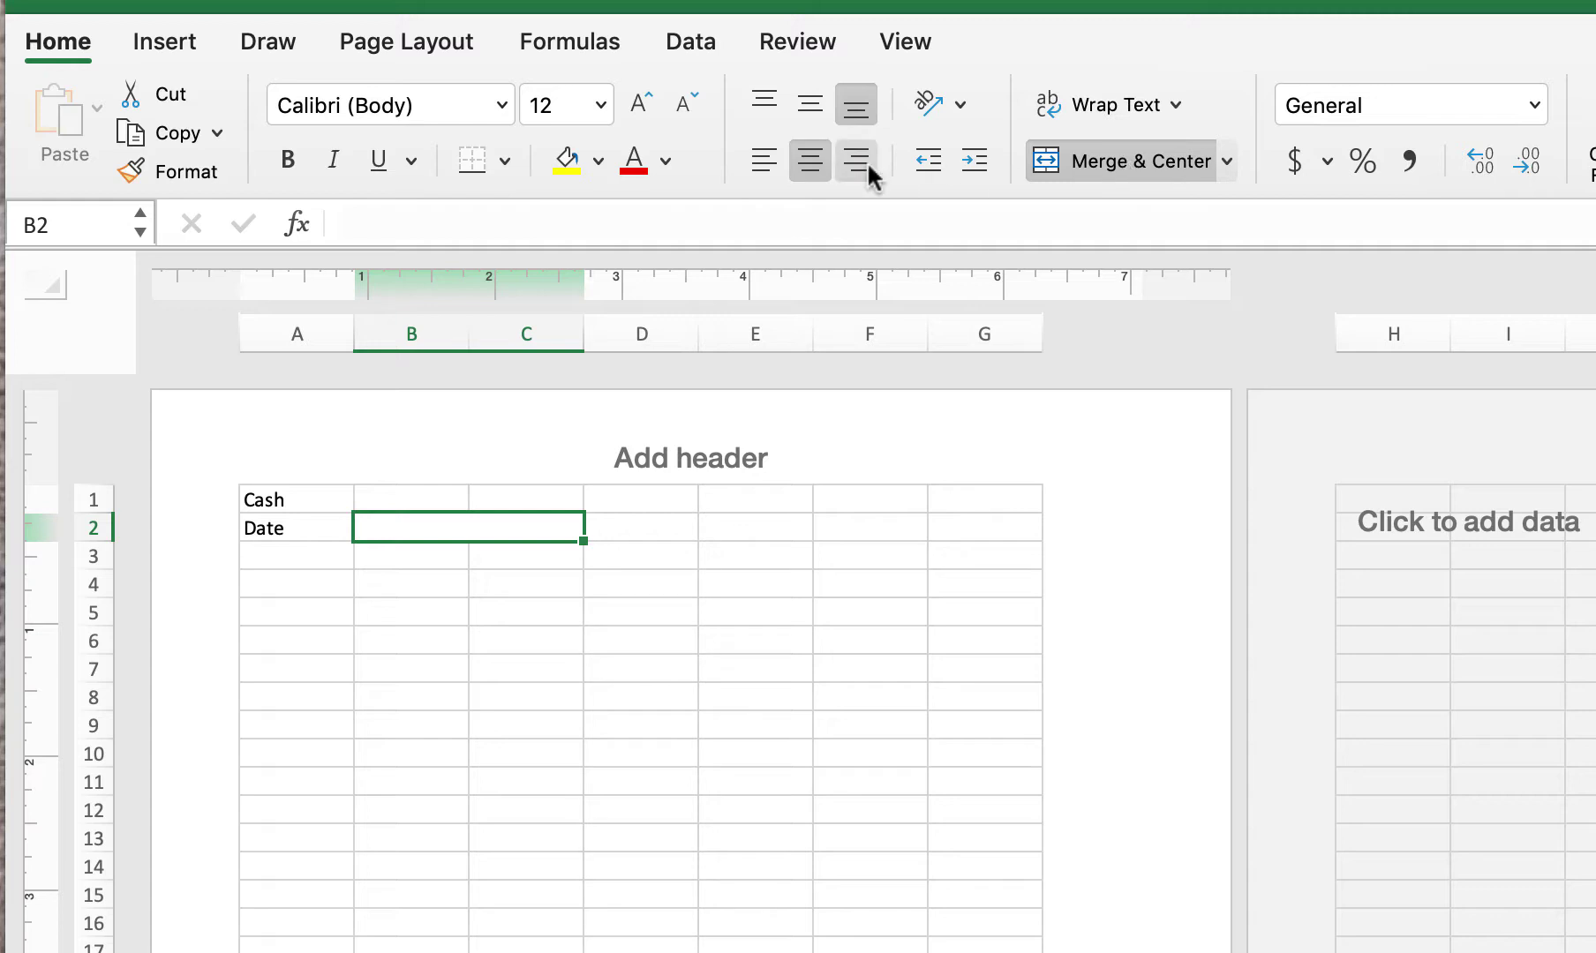
click(765, 162)
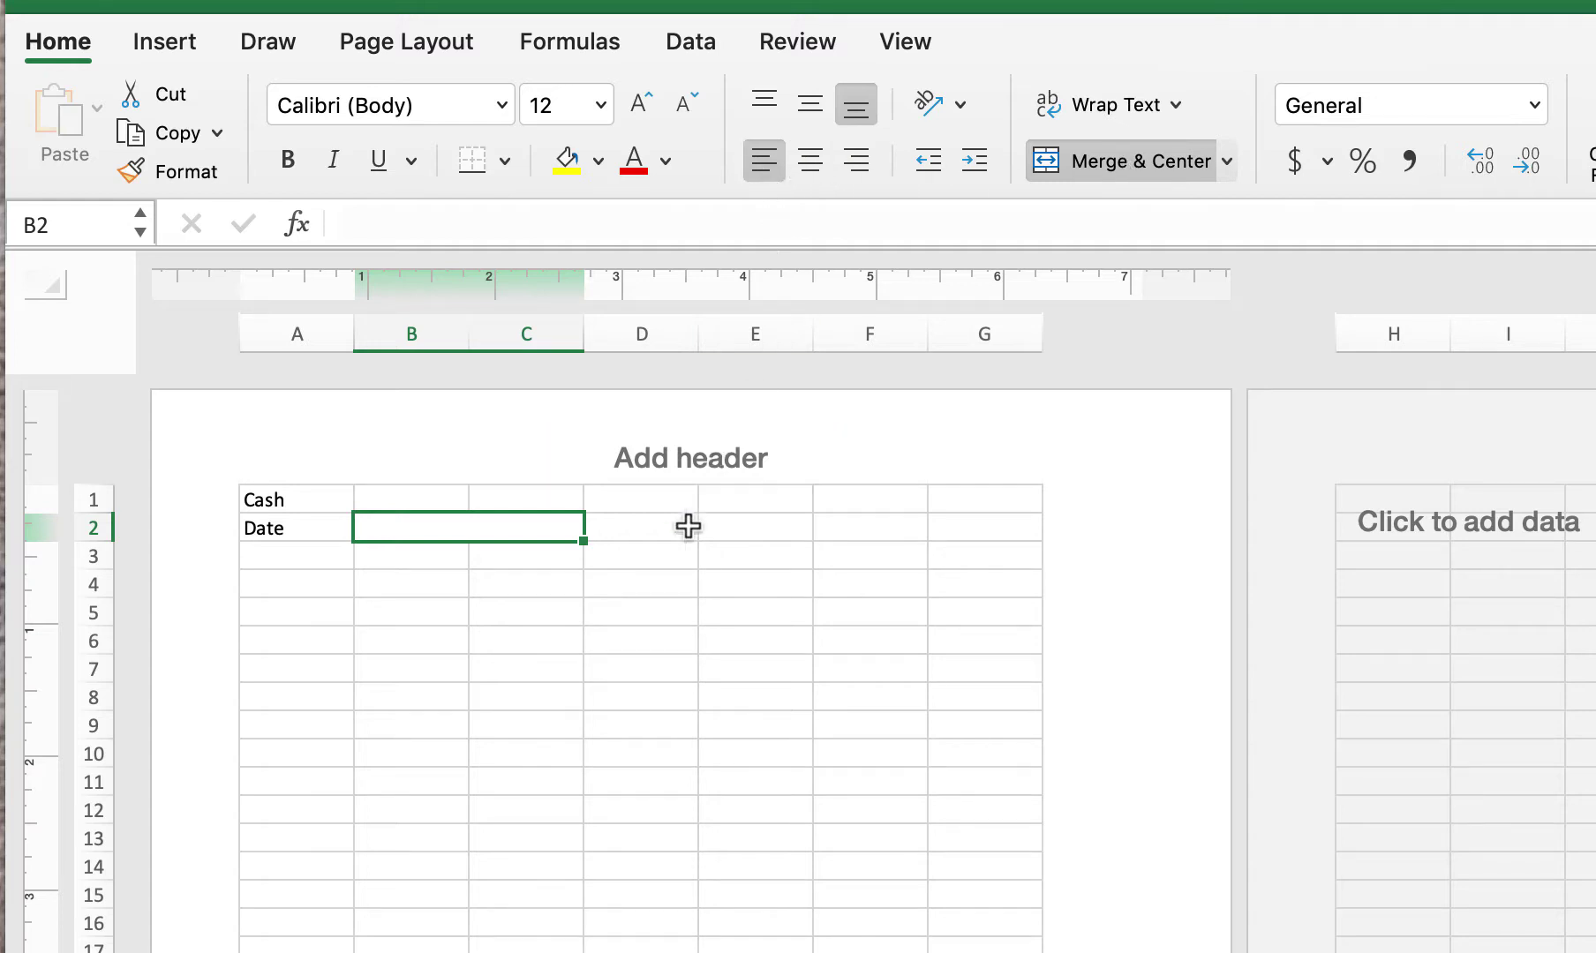
- Enter the headings "Dr.", "Cr." and "Bal." in cells D2, E2 and F2 and center them
click(637, 532)
text(Dr.)
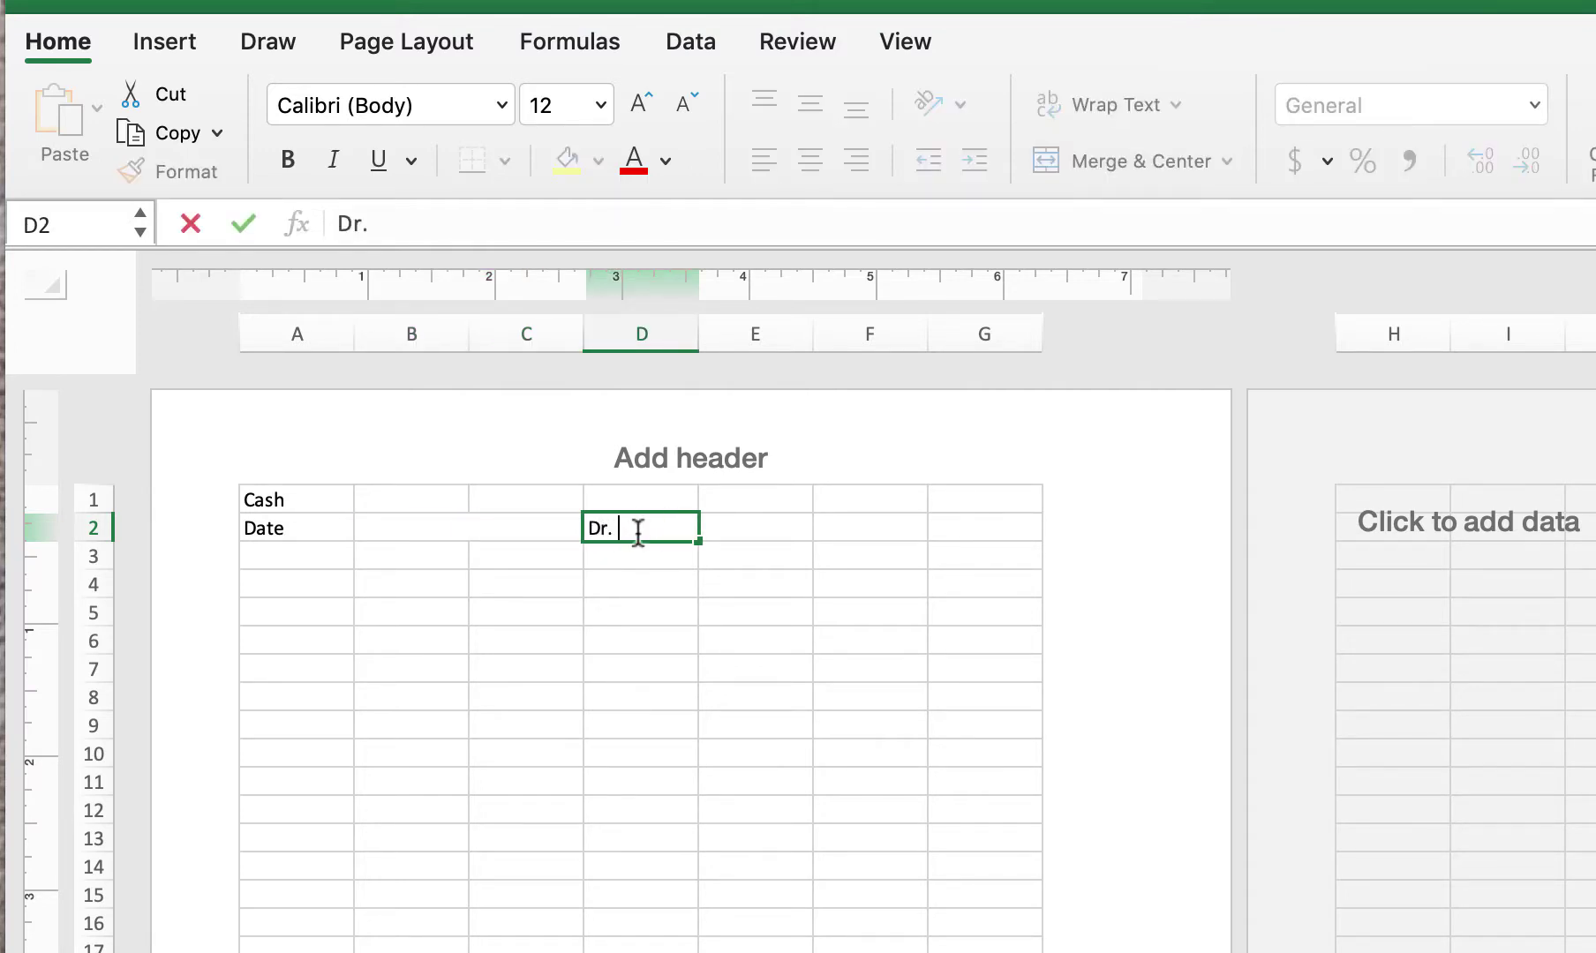
key(Tab)
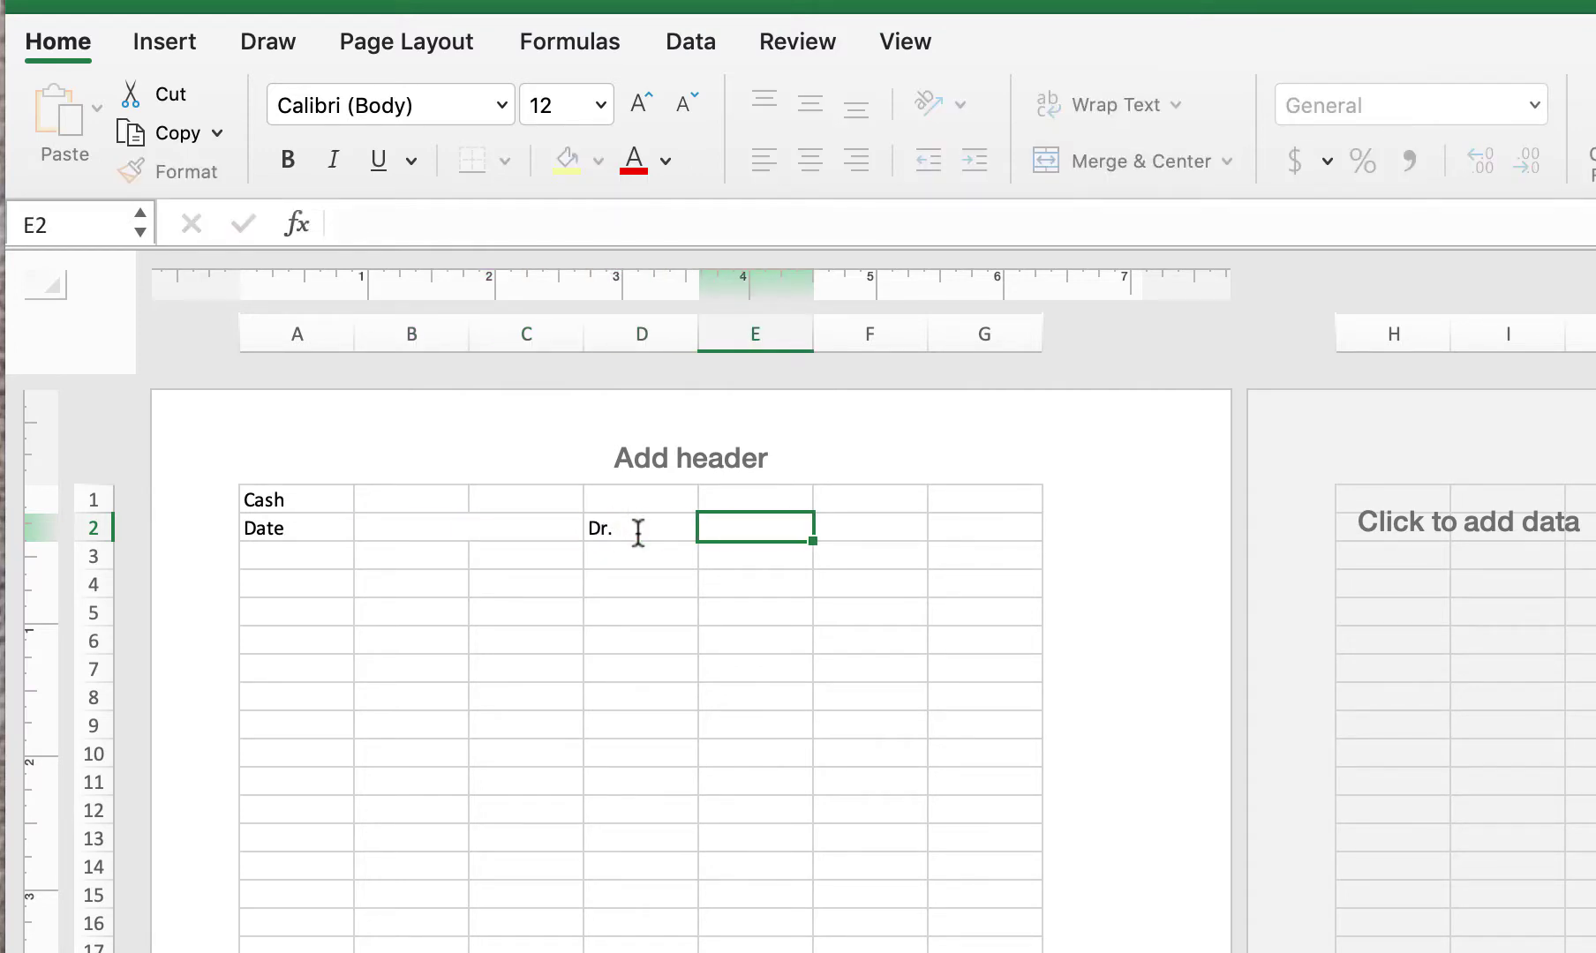
text(C)
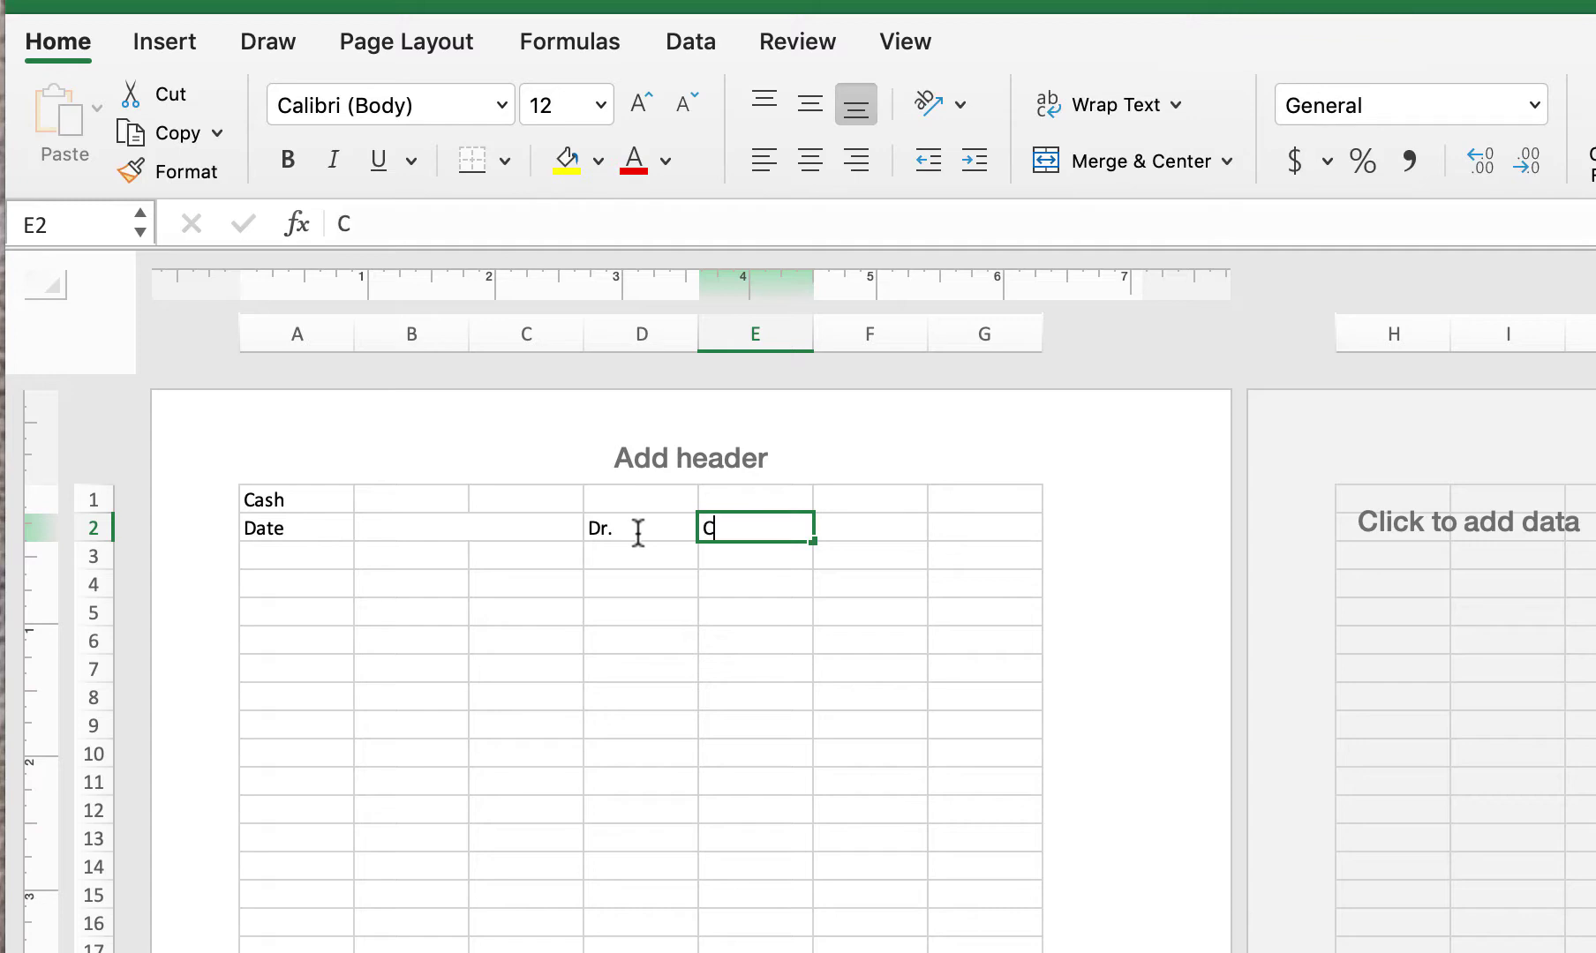
text(r.)
key(Tab)
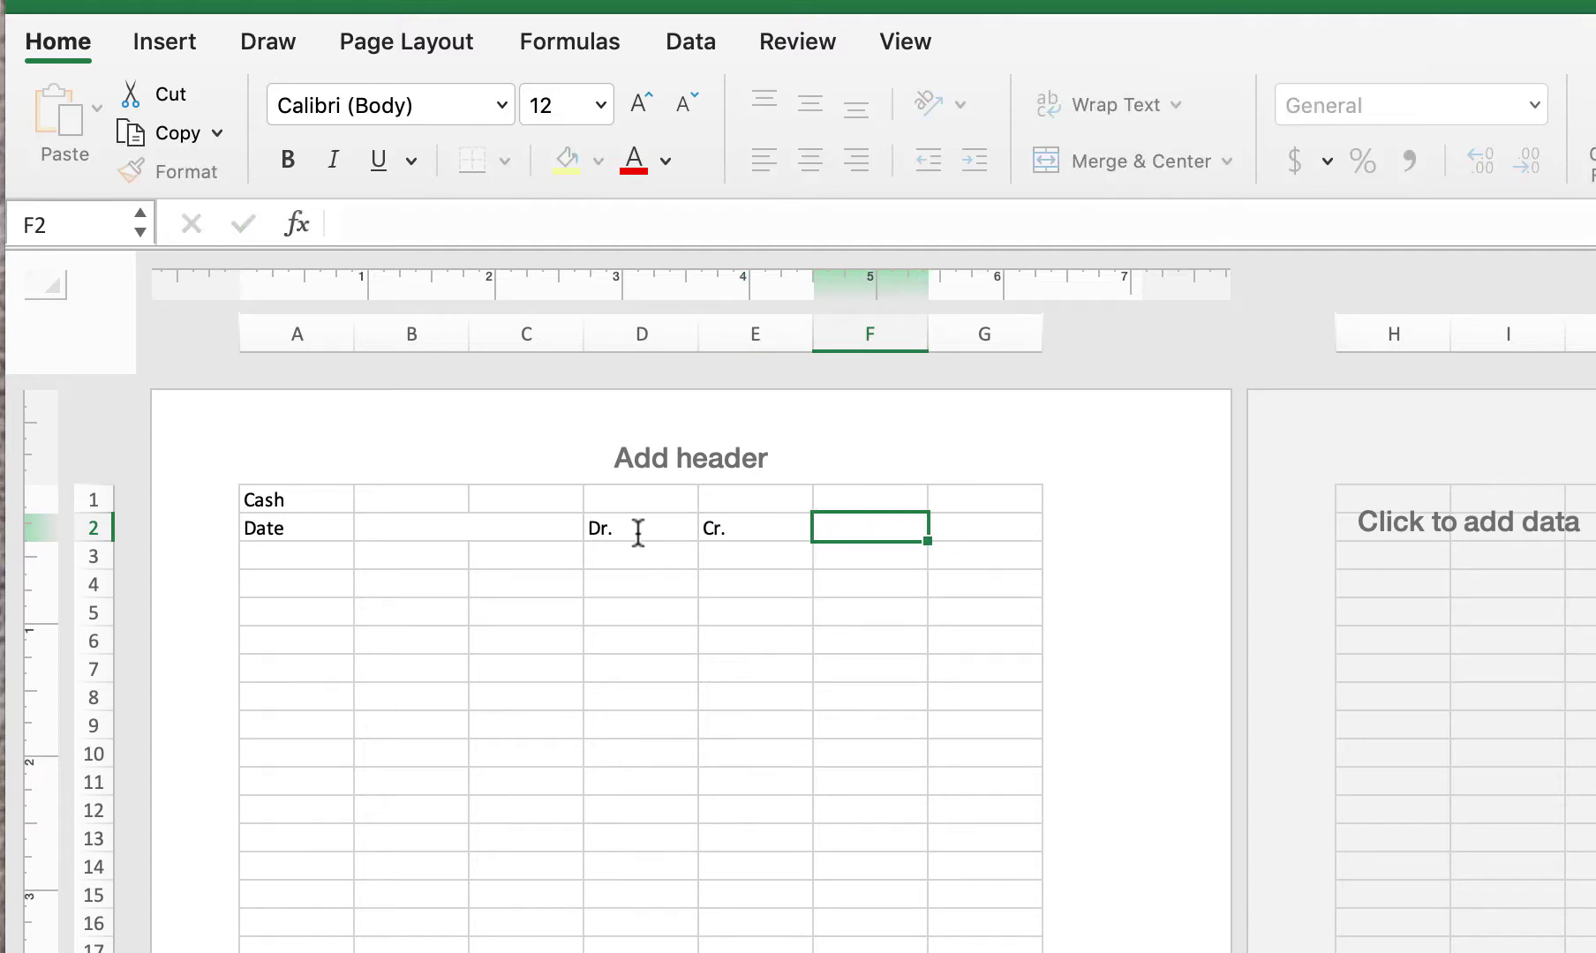
text(Bal.)
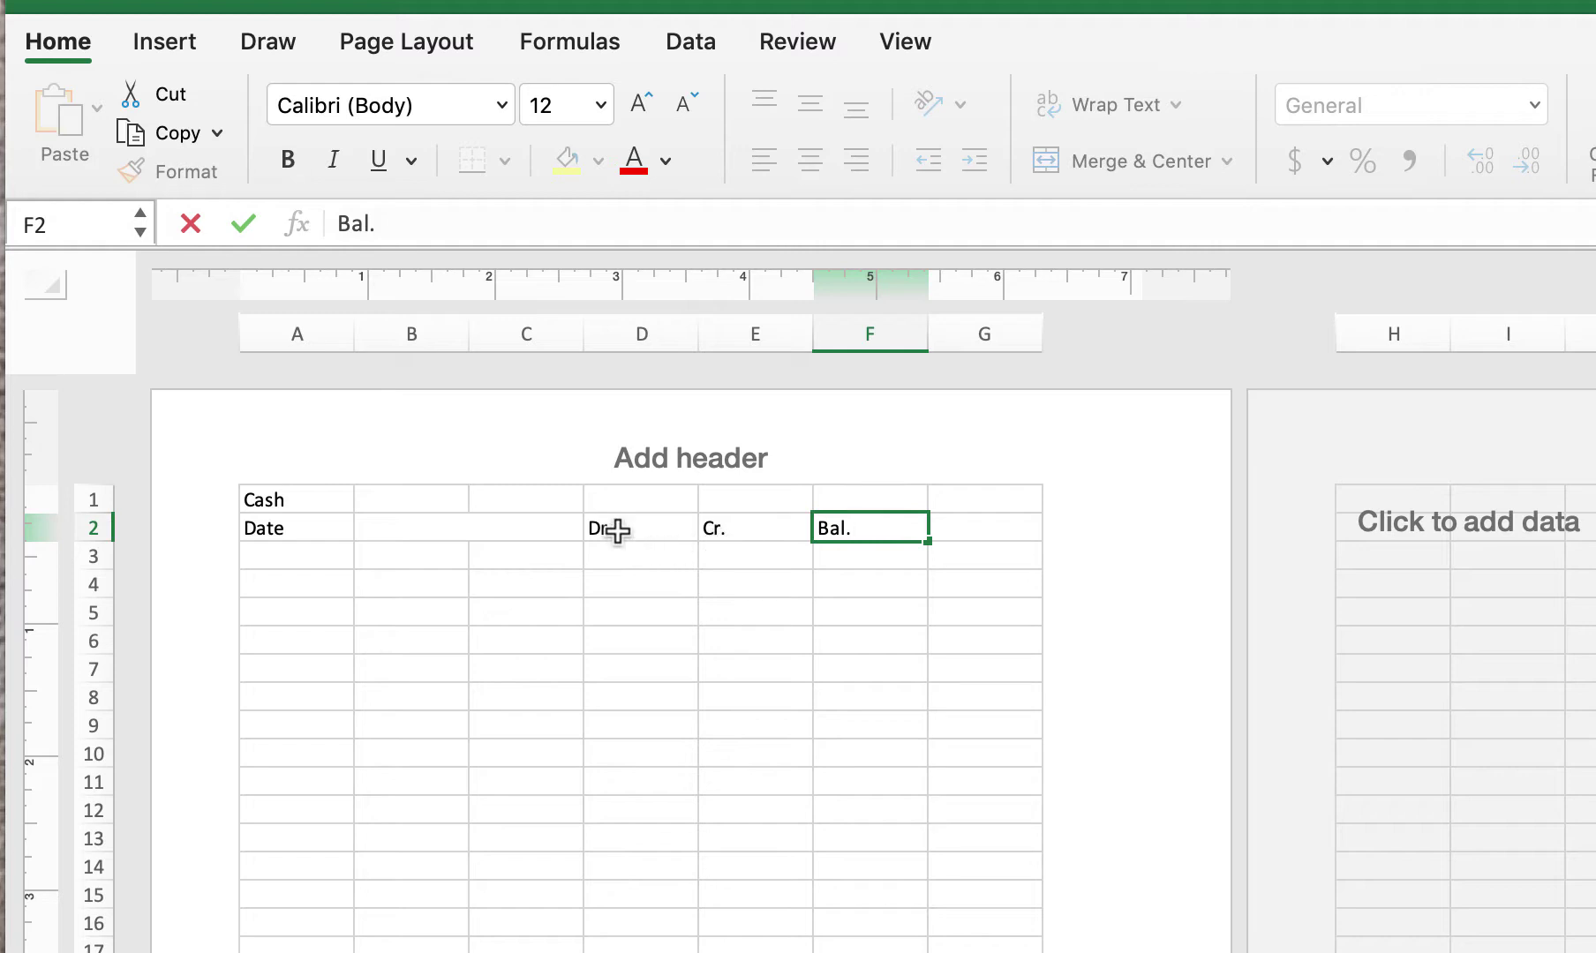
drag(617, 530, 834, 527)
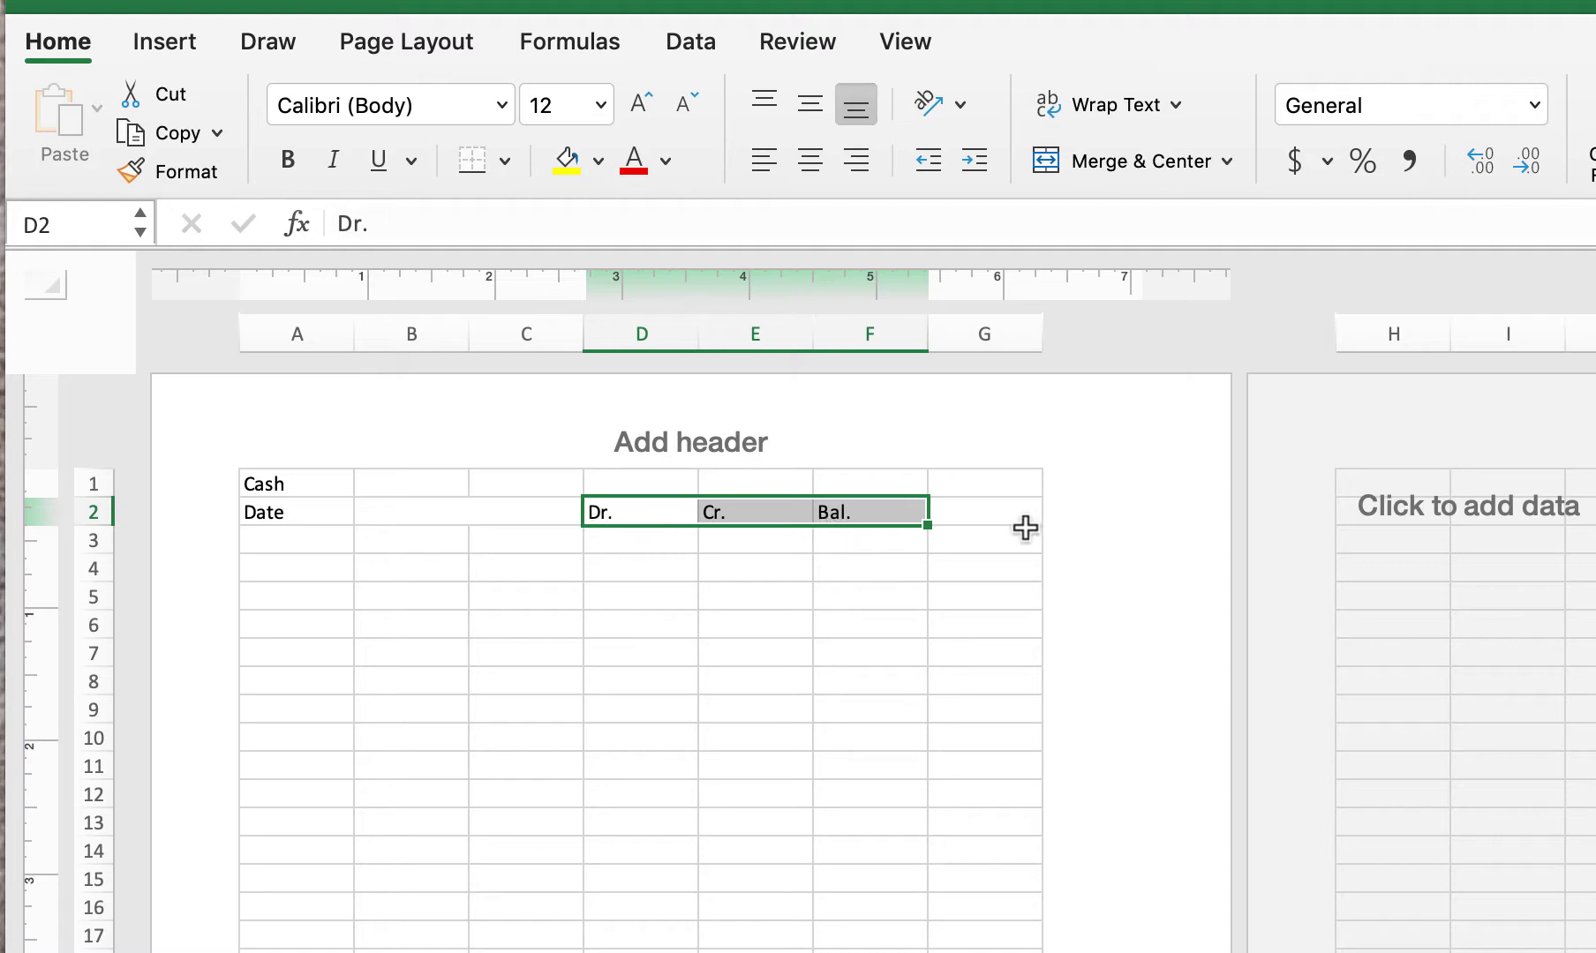
click(812, 172)
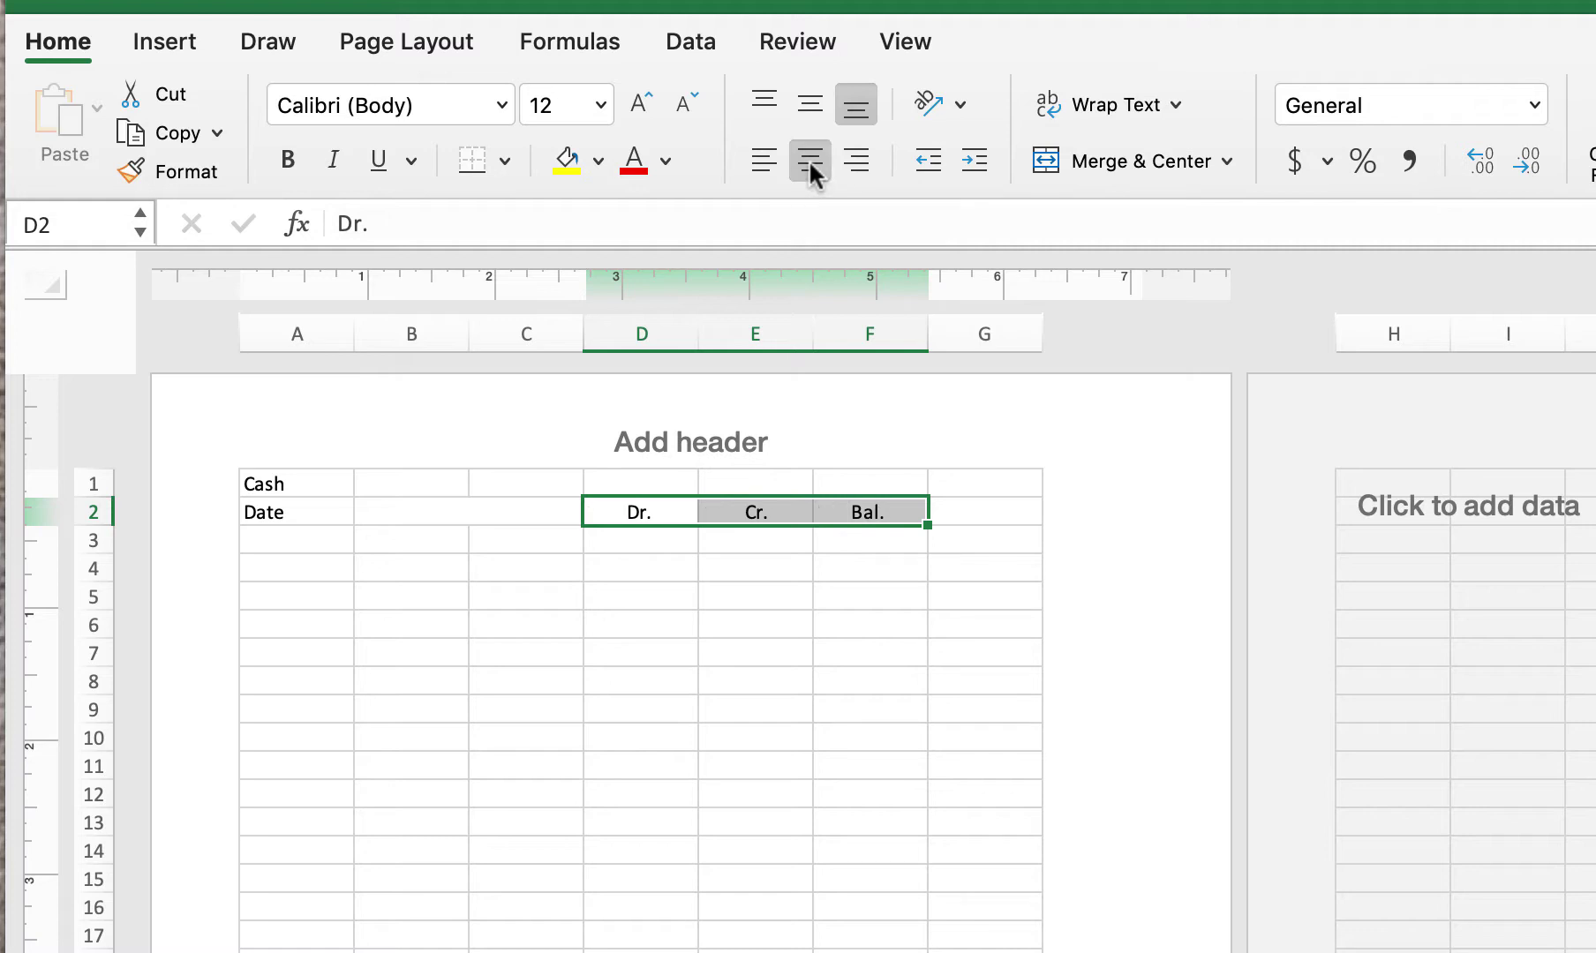
- Enter "No. 101" in cell F1 above the Bal. heading
click(819, 482)
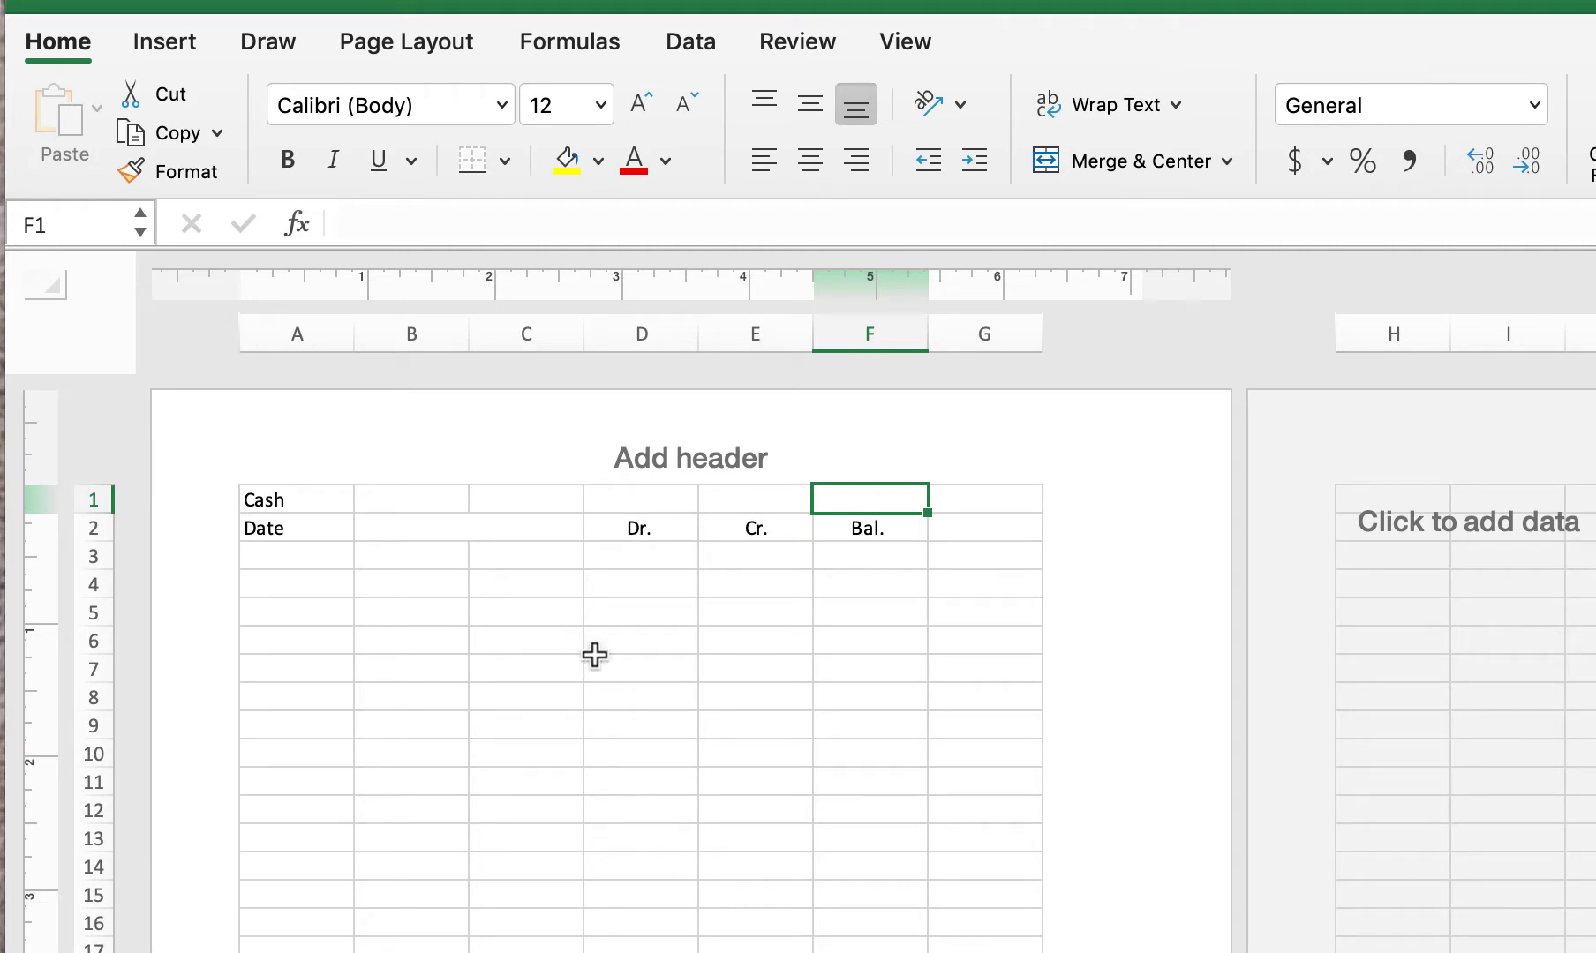
text(No)
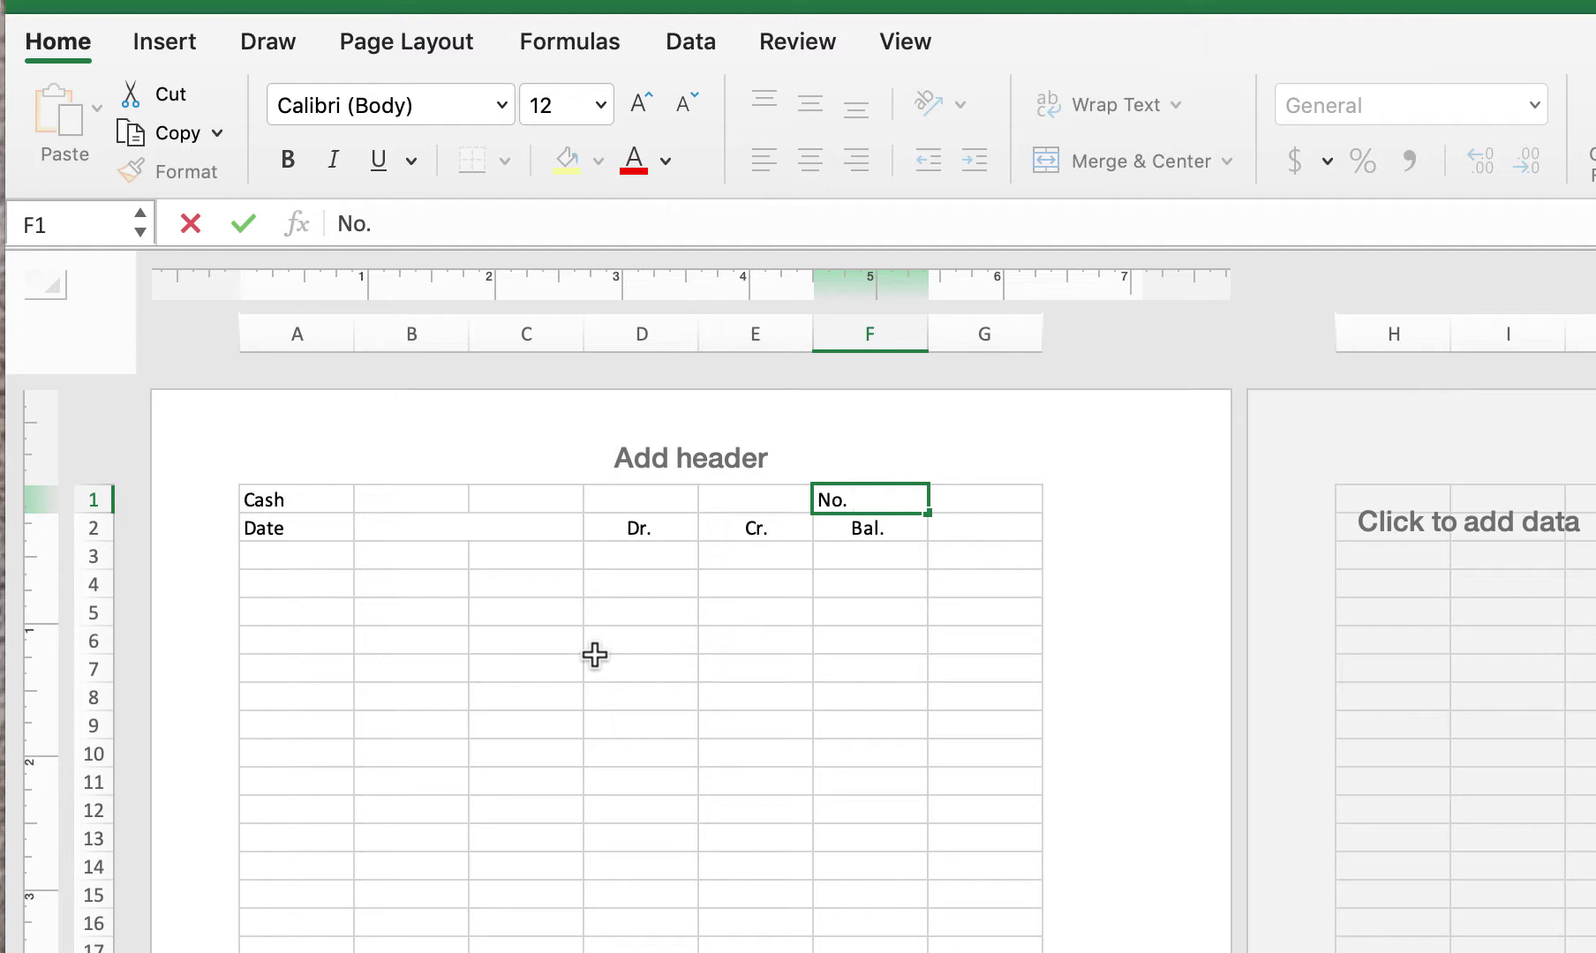
text(. 101)
key(Return)
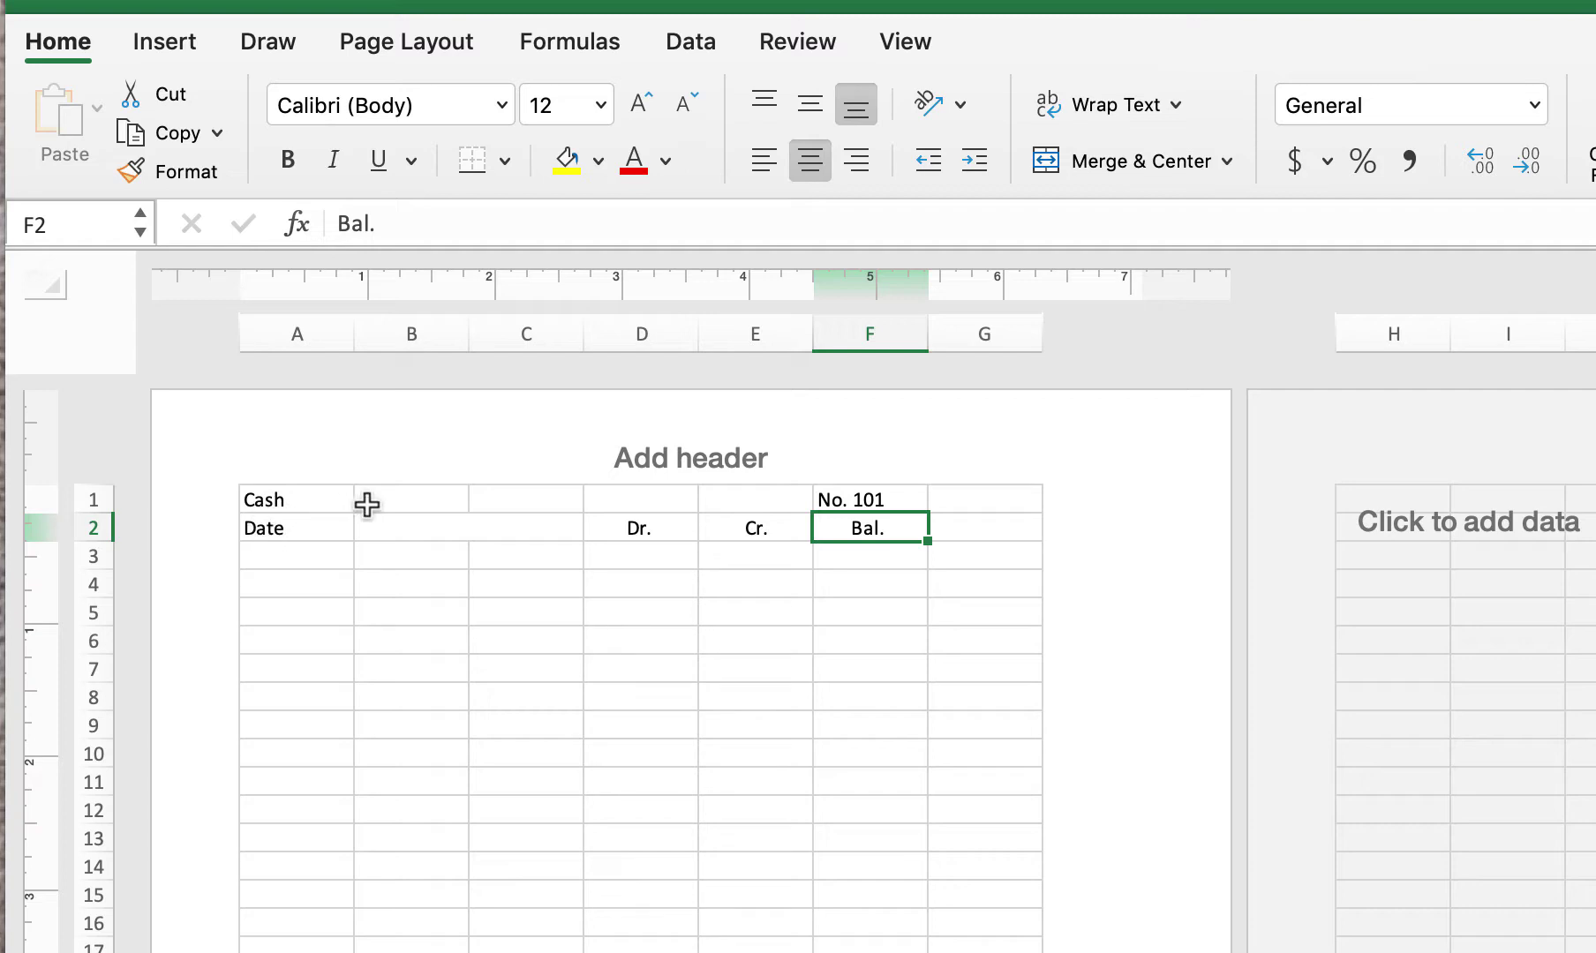
- Merge and center cells B1 through E1, between the Cash title and No. 101
drag(366, 504, 731, 502)
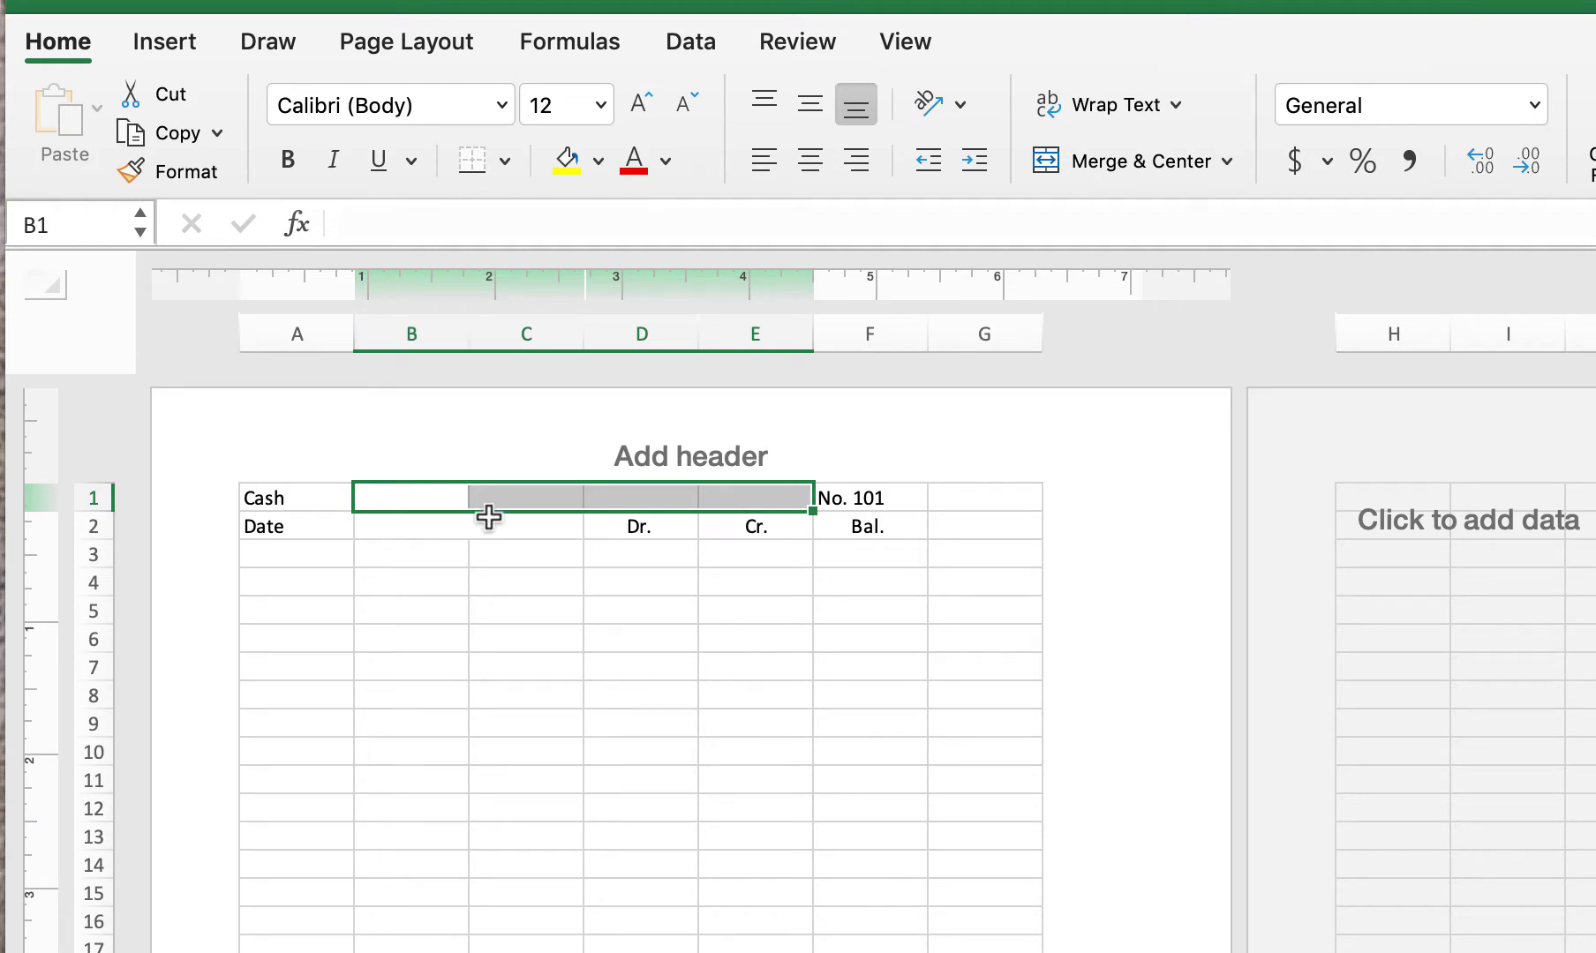
click(1092, 162)
click(667, 765)
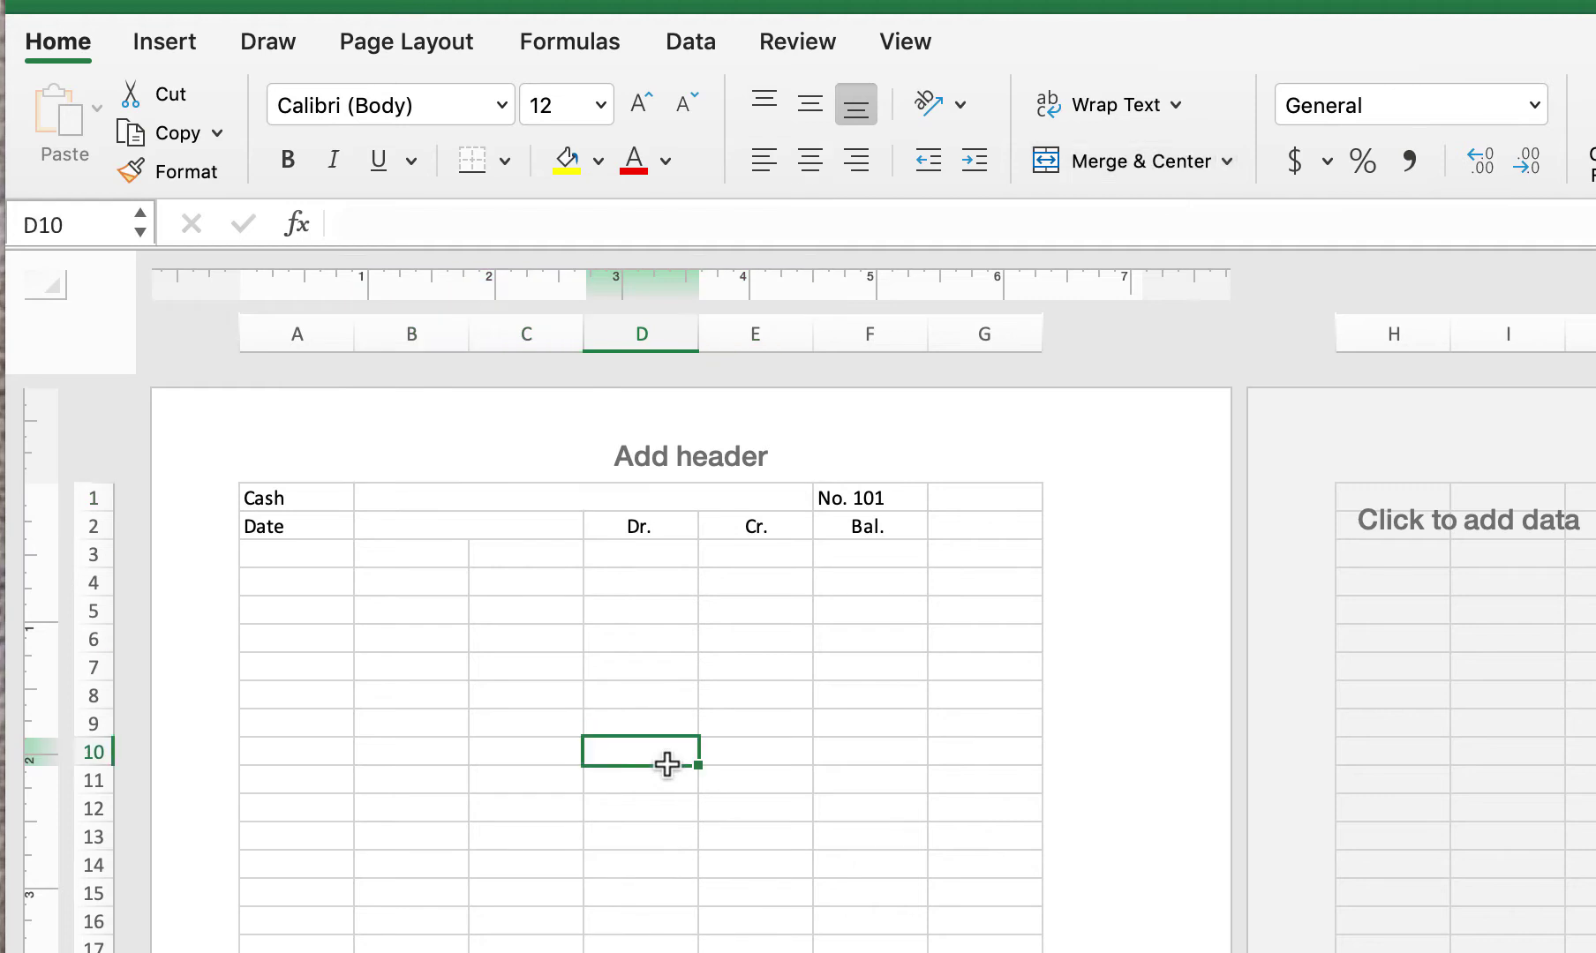
- Apply All Borders to the ledger range from A1 down to F19
drag(265, 498, 848, 500)
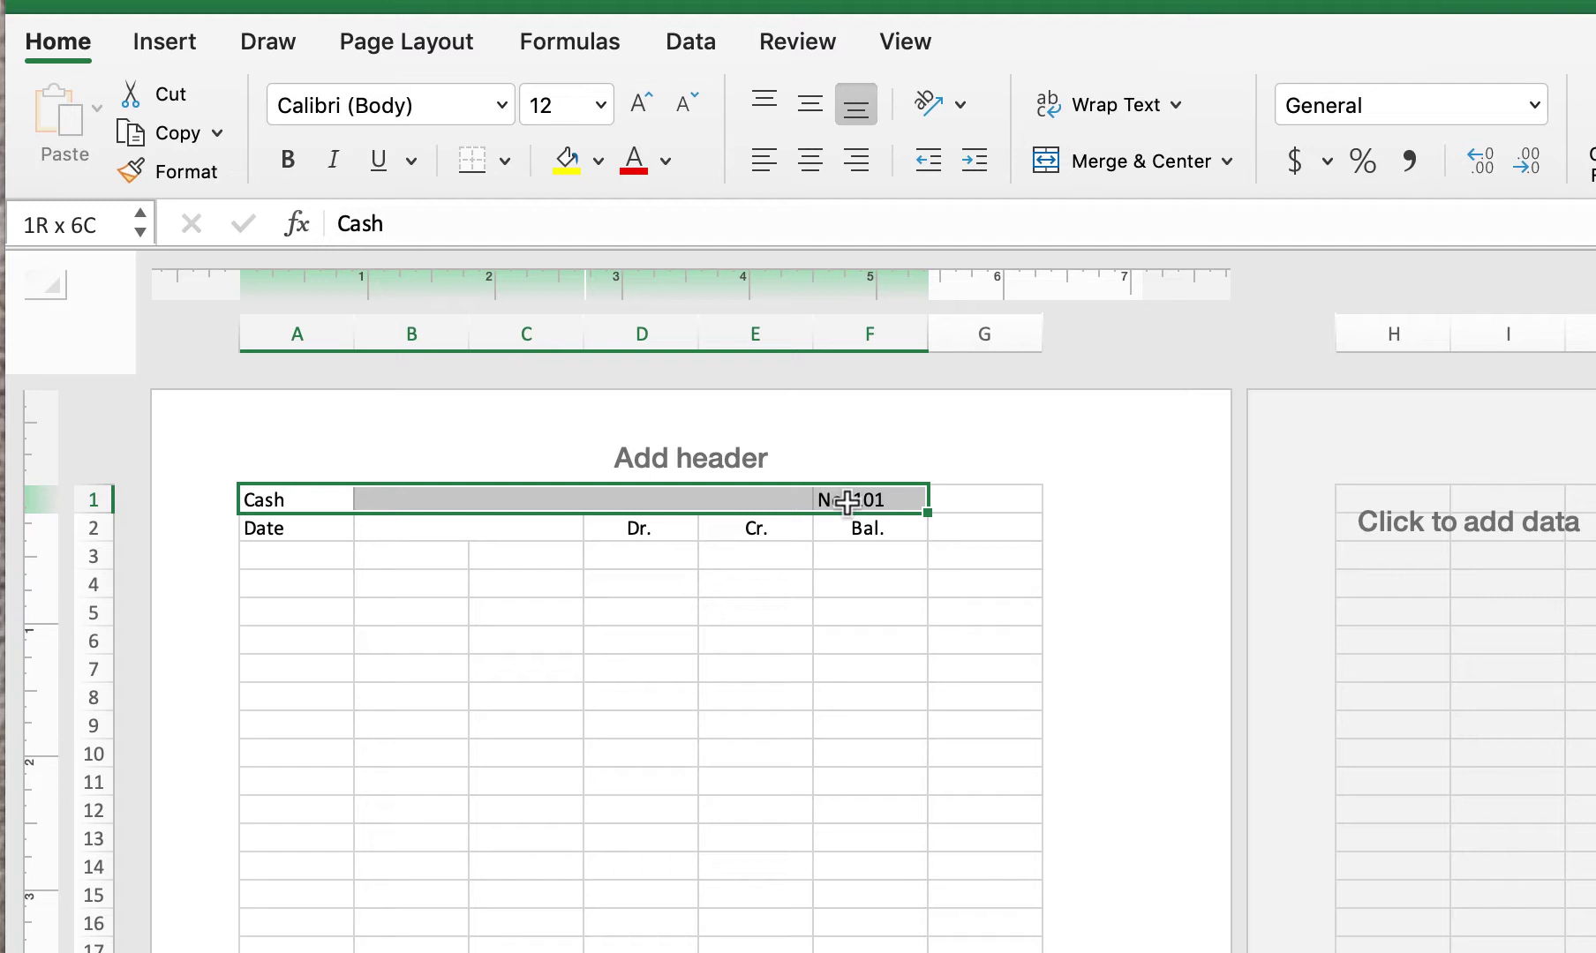
drag(847, 500, 890, 952)
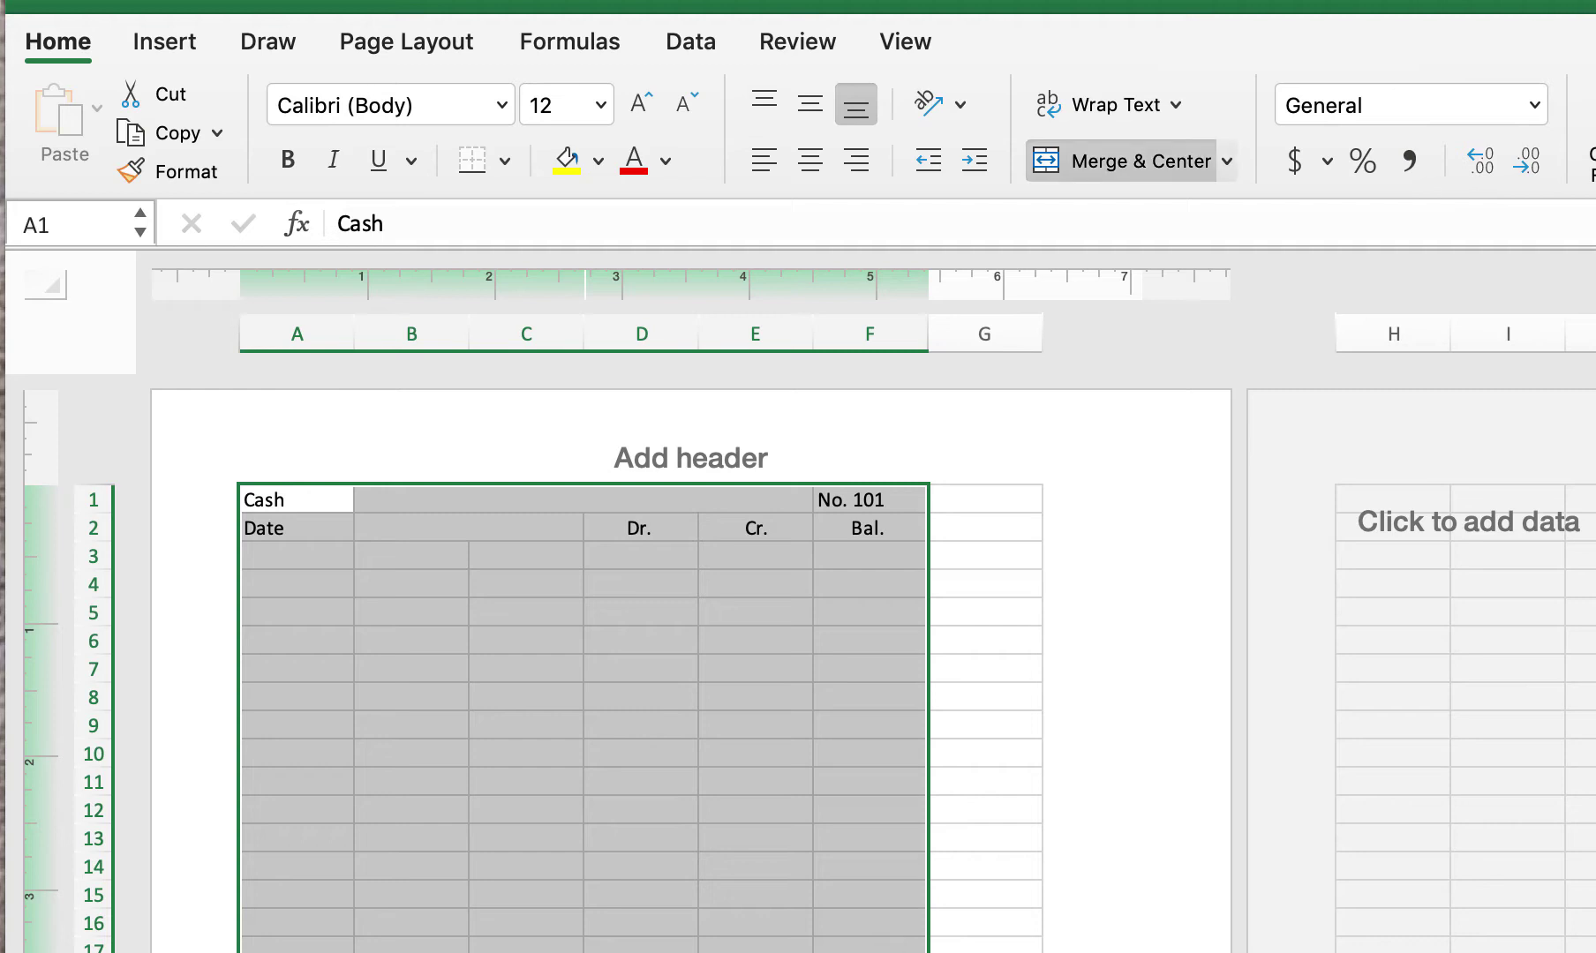
click(504, 160)
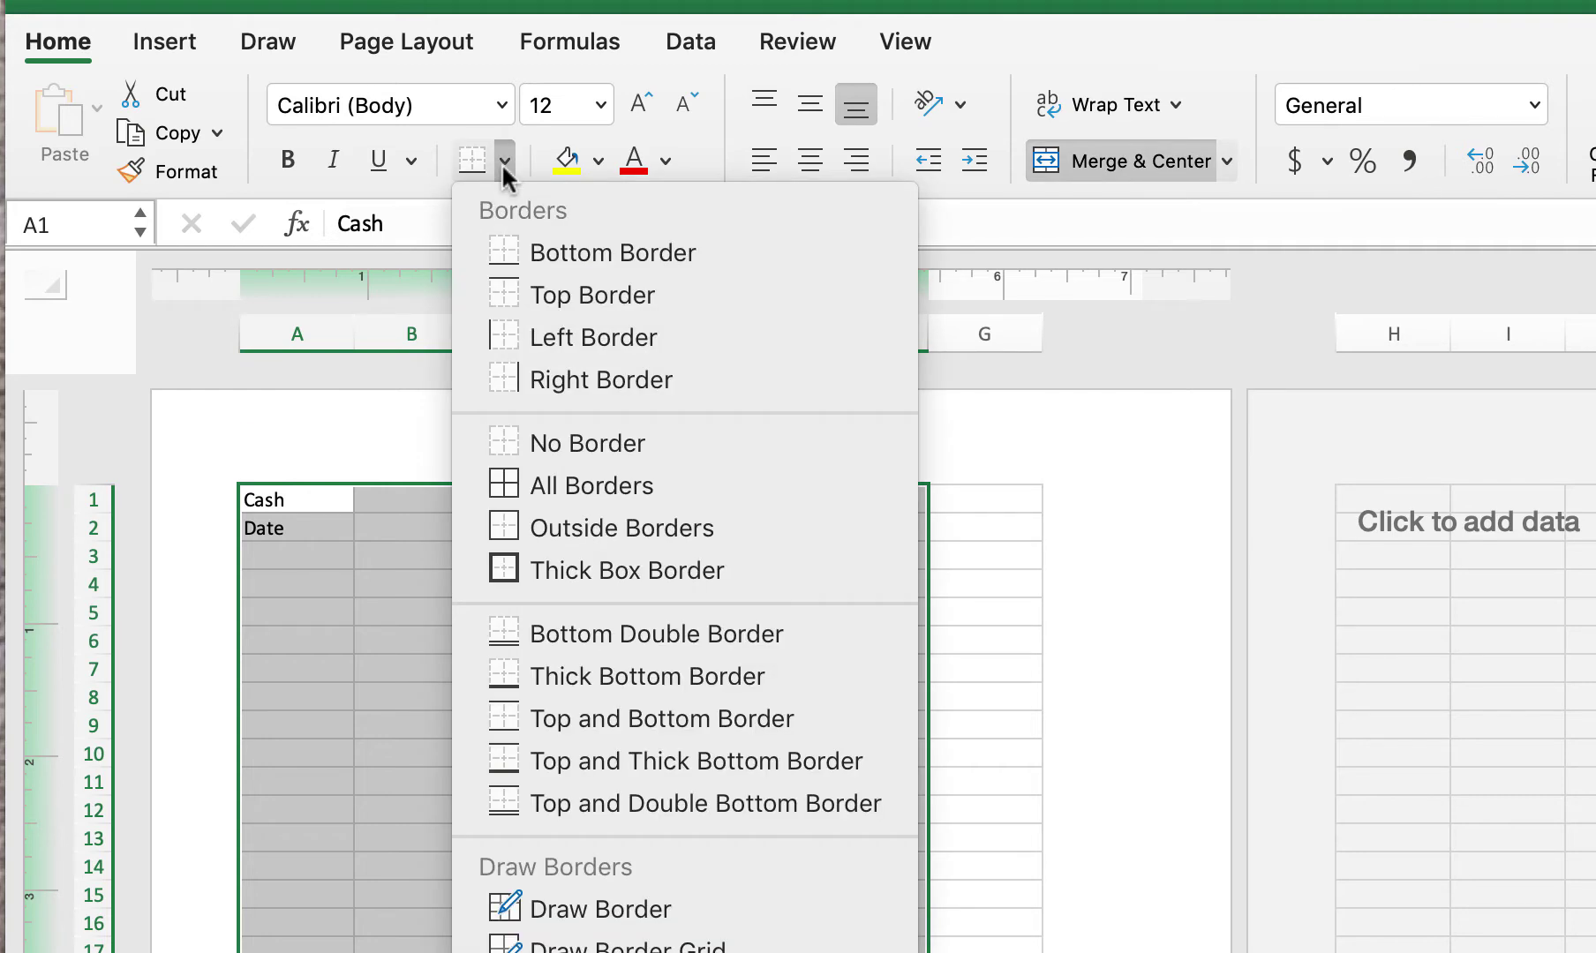
click(568, 485)
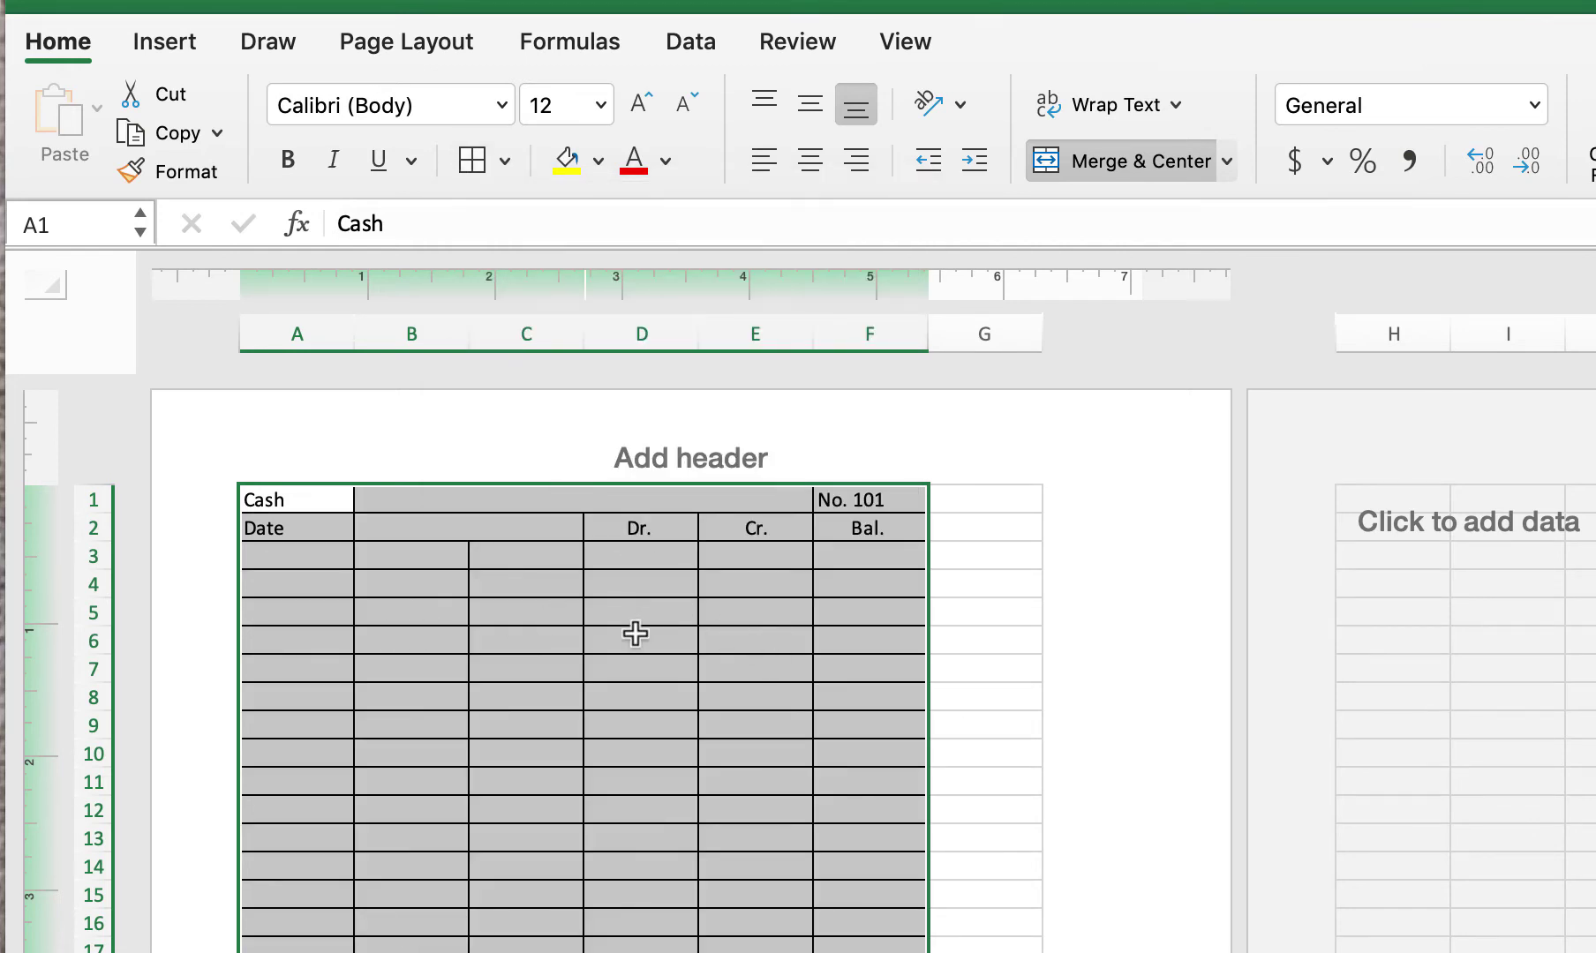
click(691, 890)
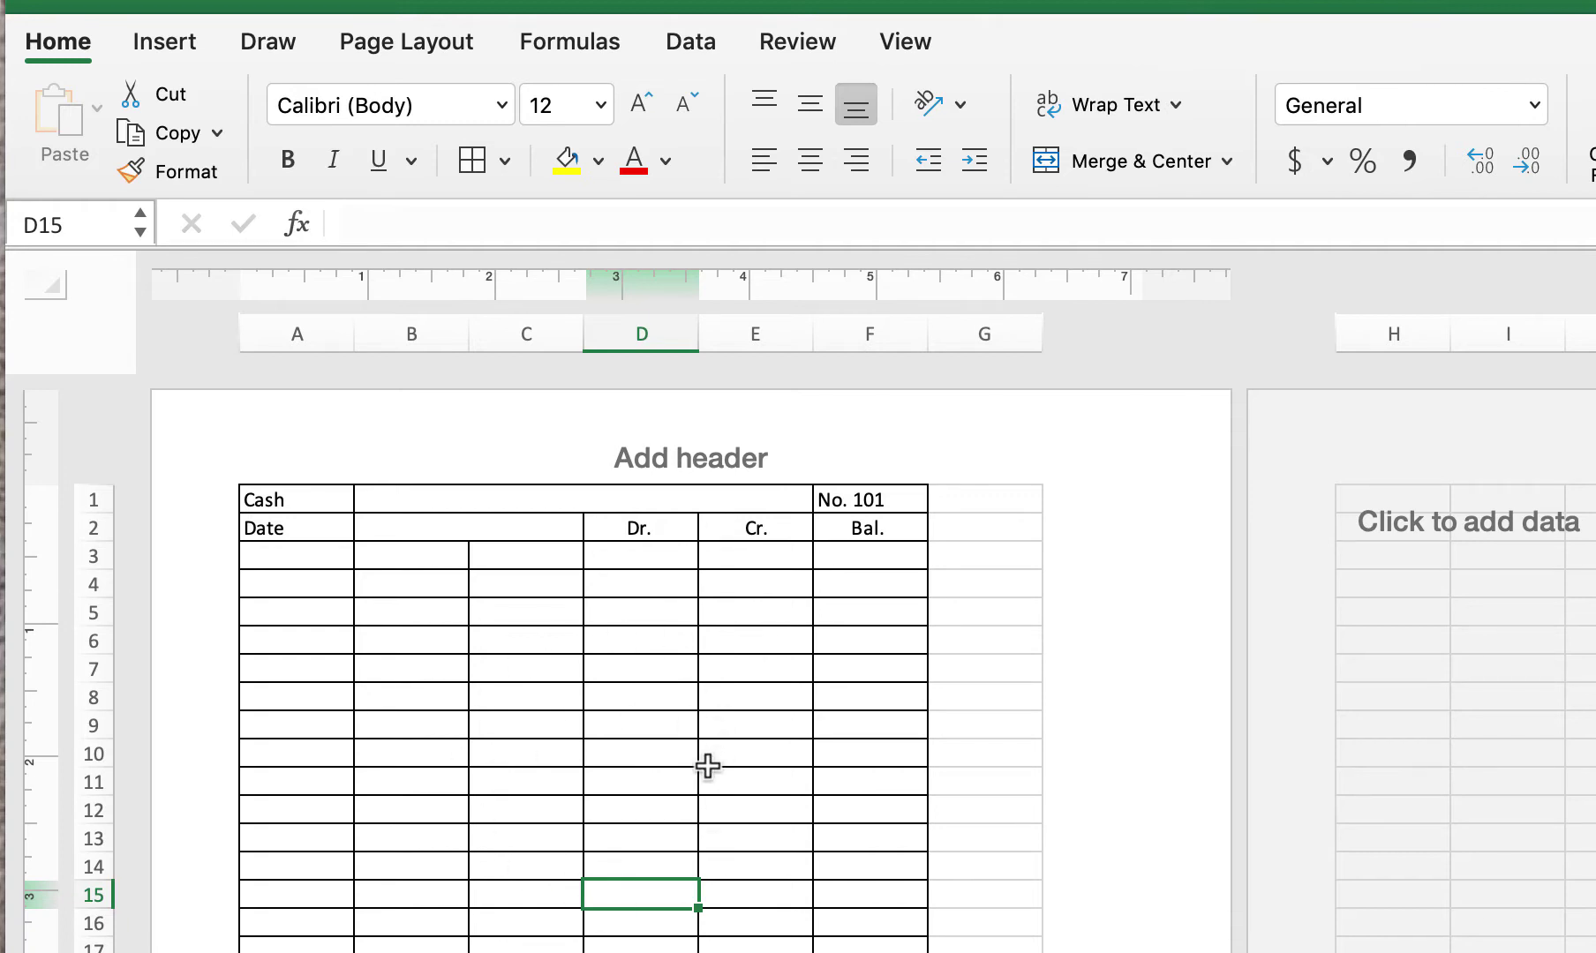
- Fill the merged B2:C2 cell down through row 19 so columns B and C are merged in every ledger row
click(444, 533)
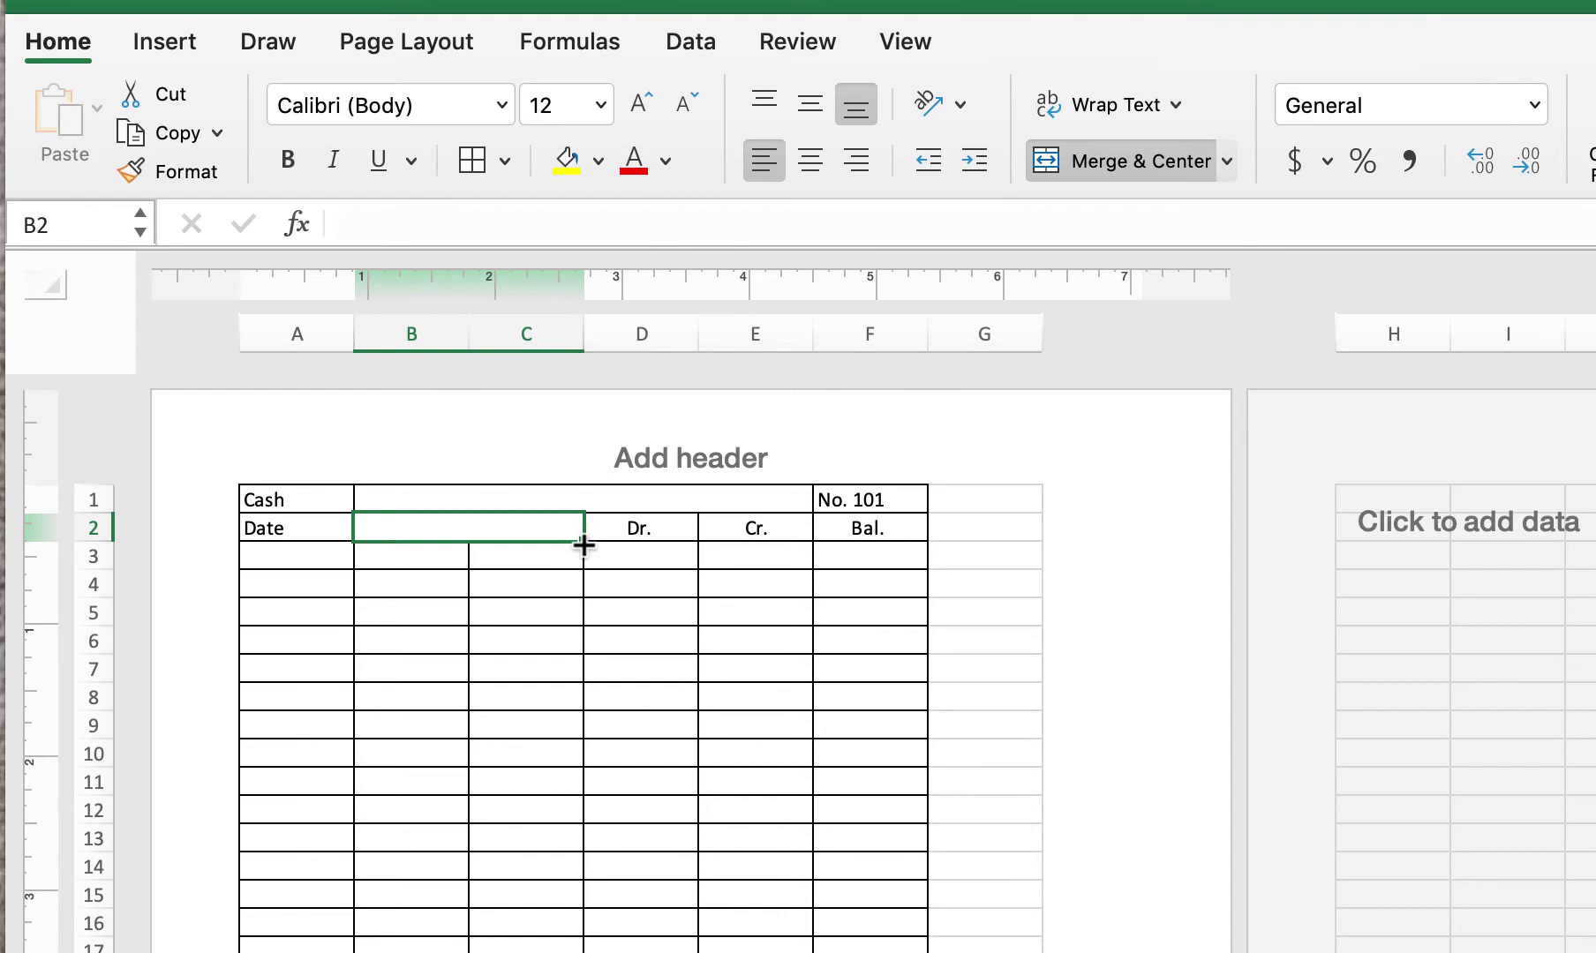
mouse_move(584, 545)
mouse_down()
mouse_move(553, 858)
mouse_move(580, 952)
mouse_up()
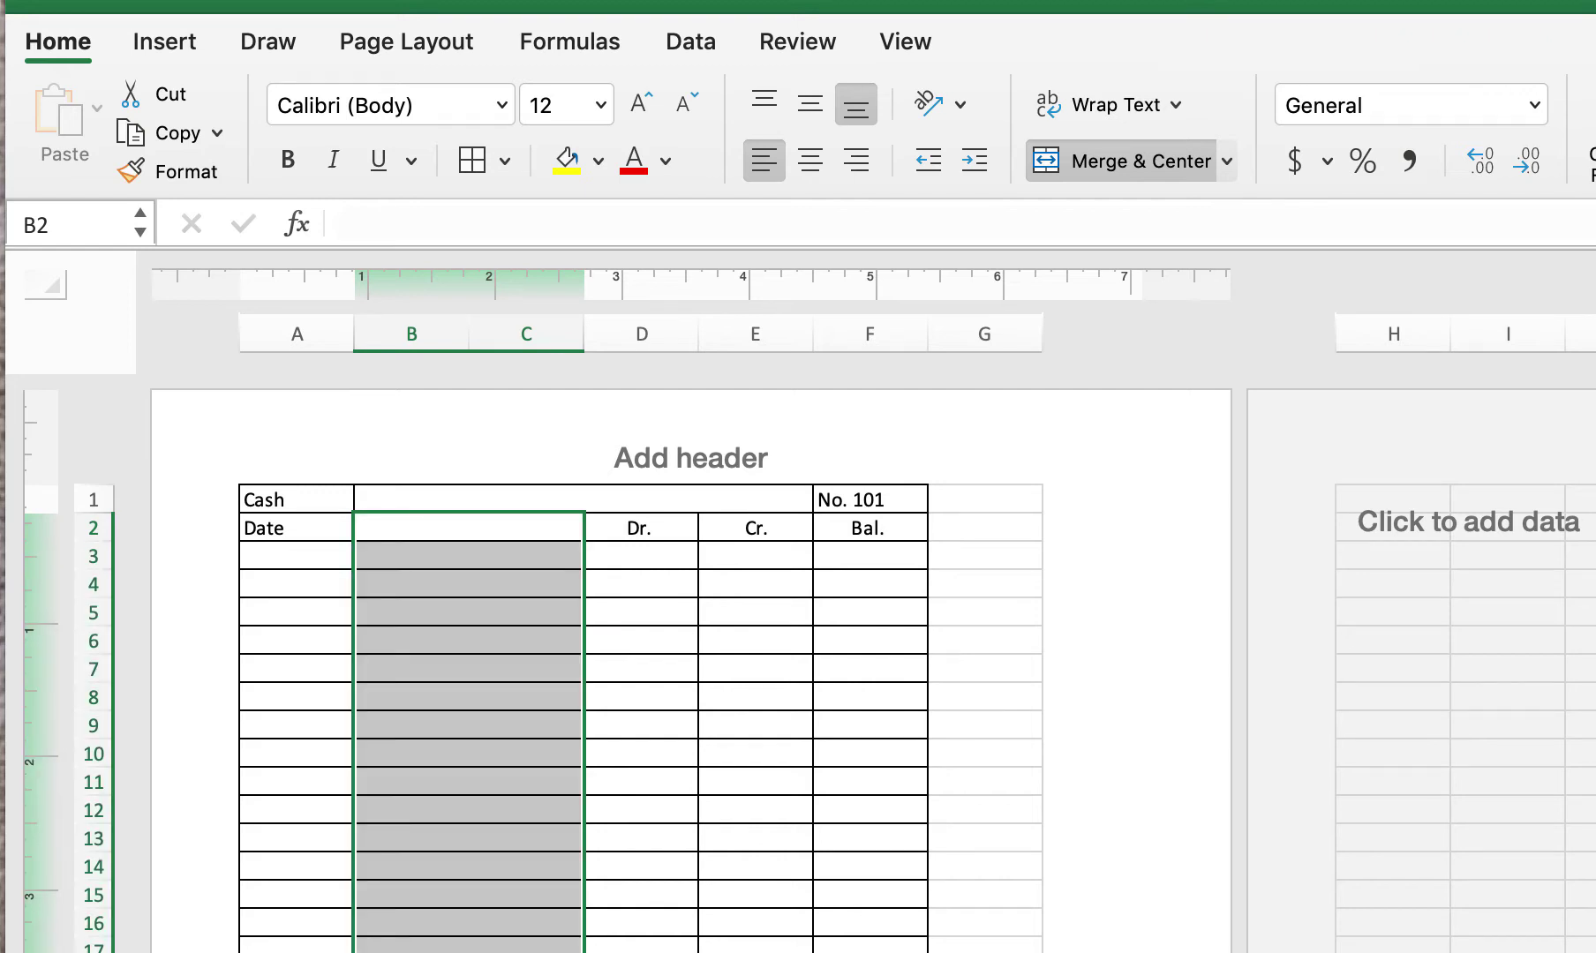
click(859, 886)
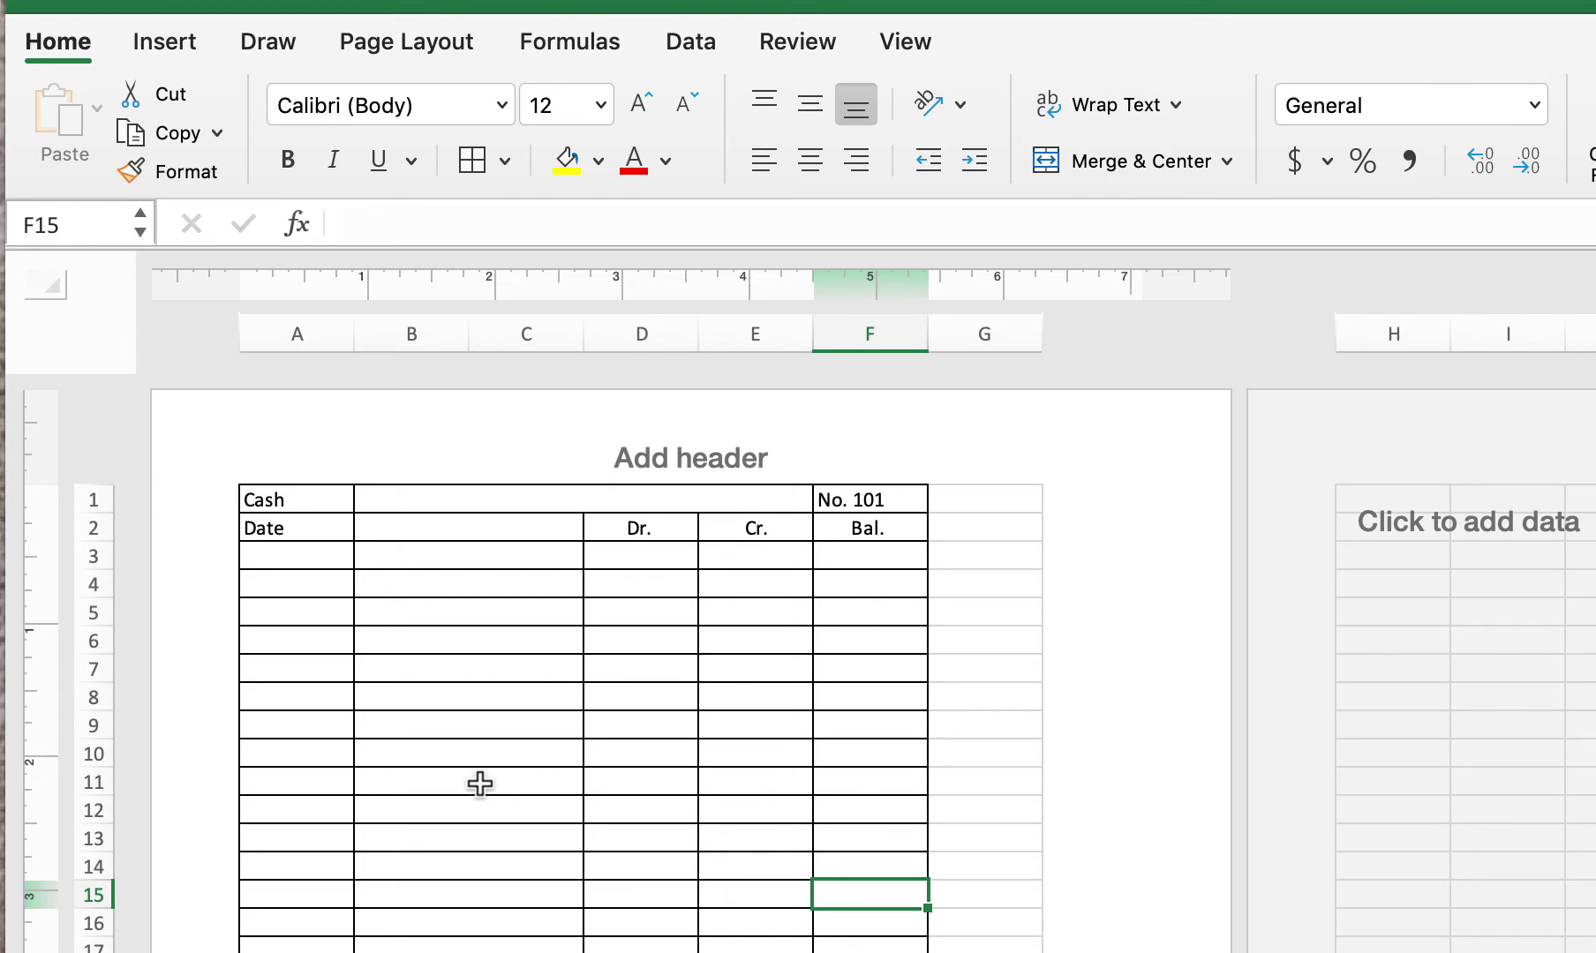
scroll(480, 784, down, 5)
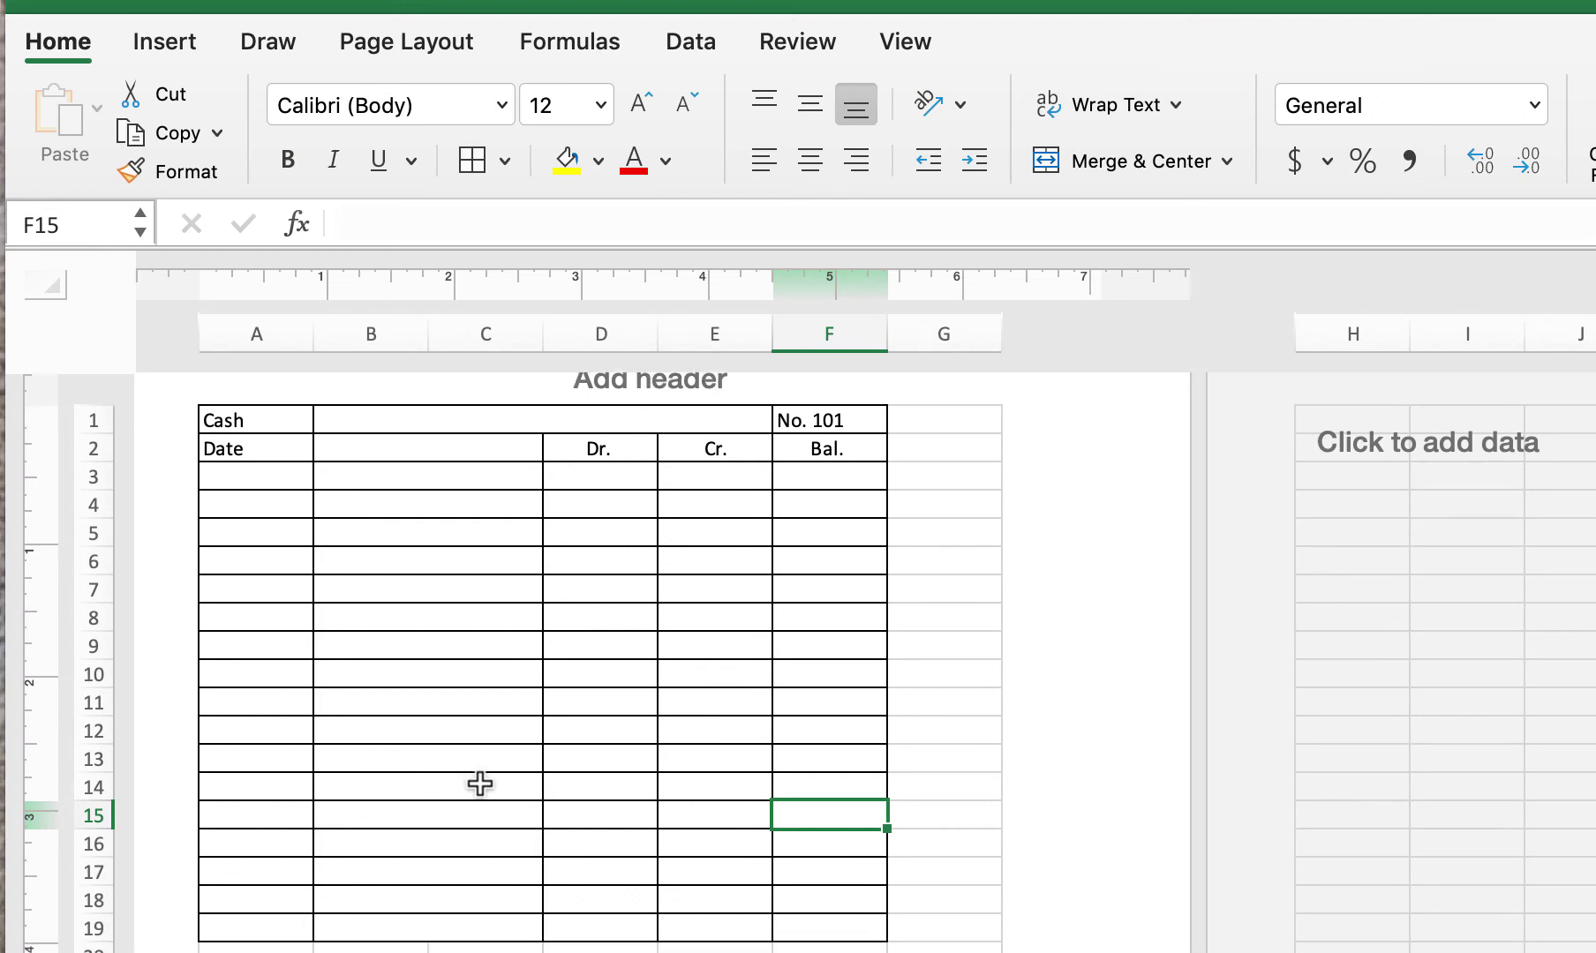
scroll(480, 784, up, 4)
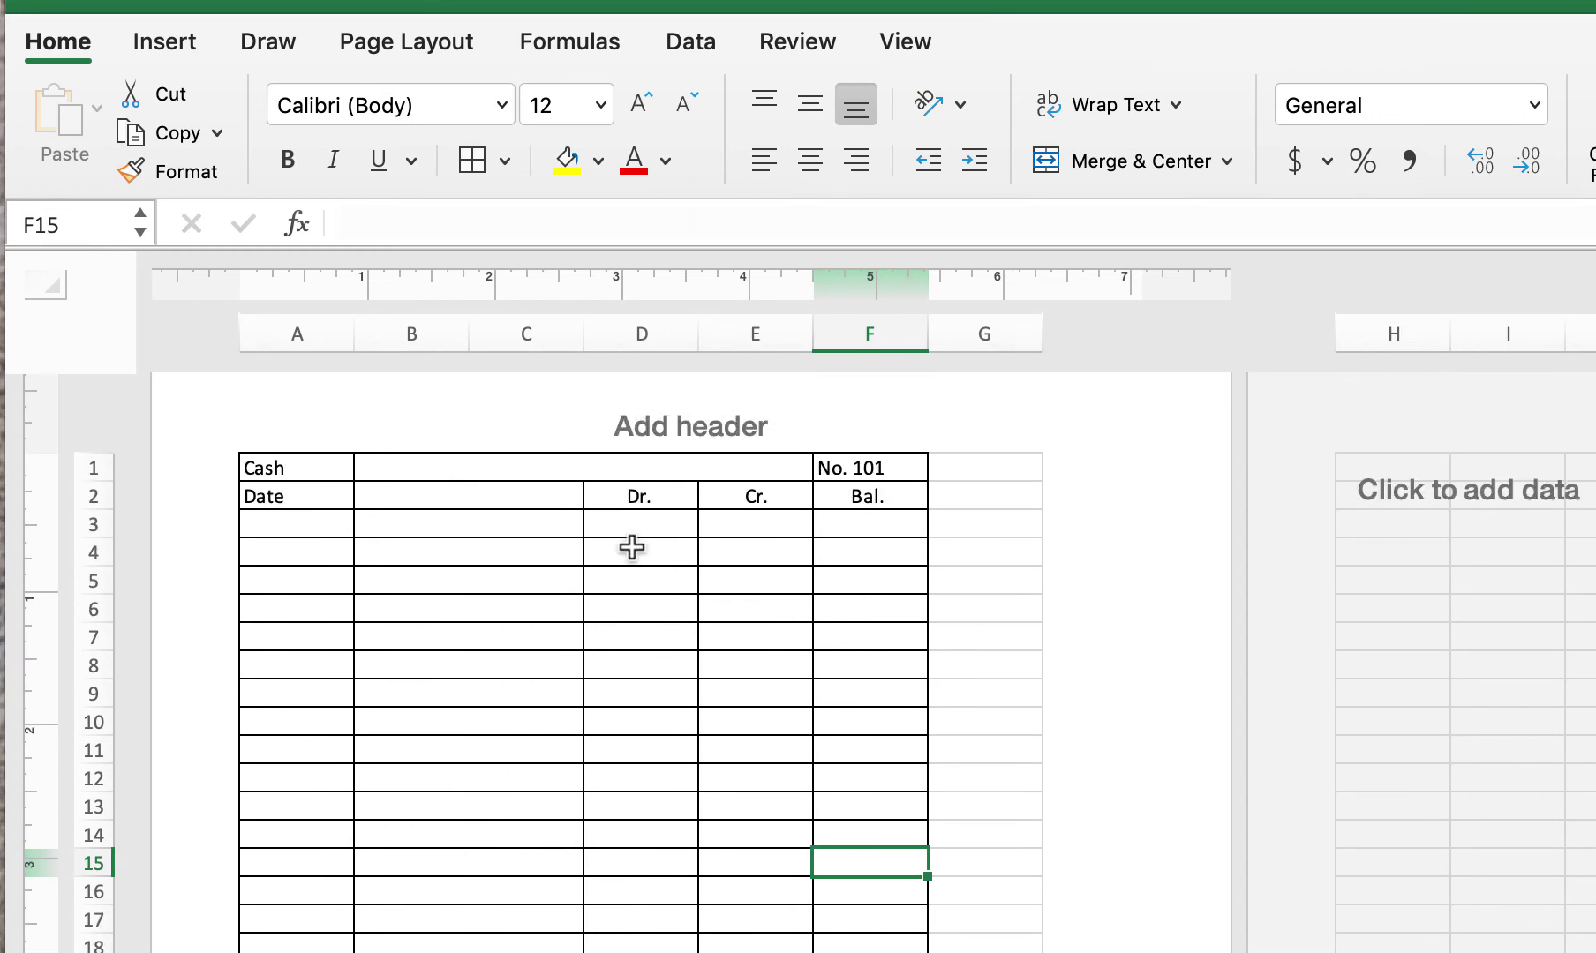